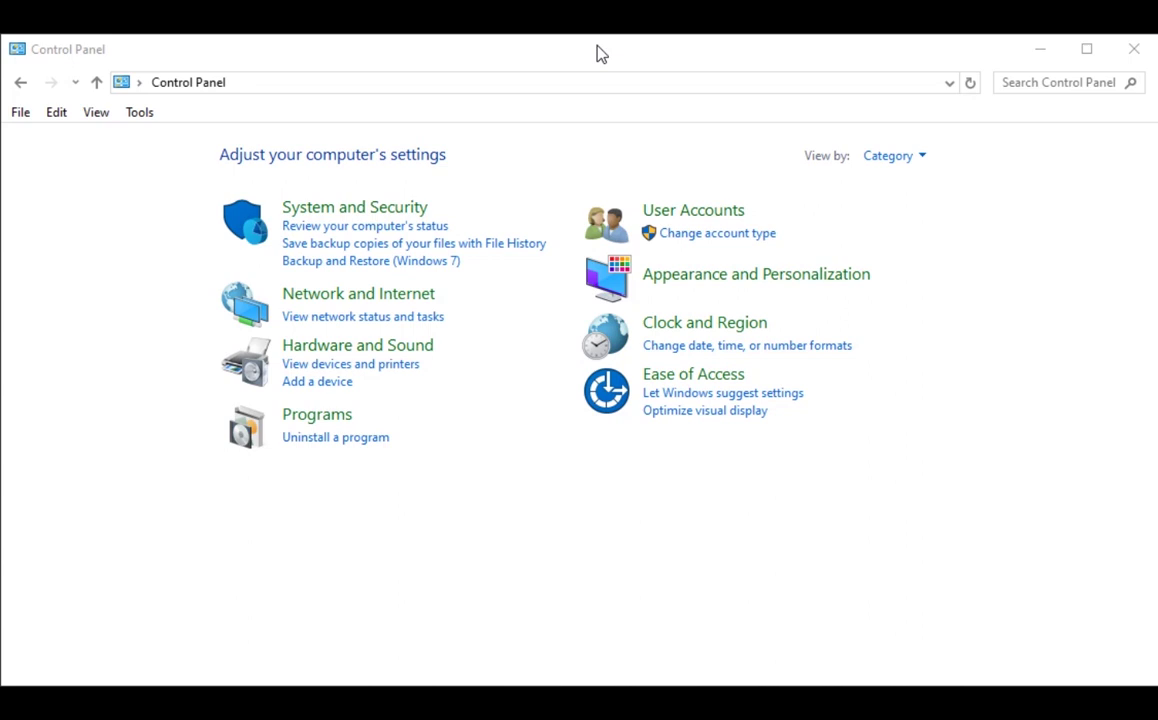
- Switch Control Panel to Large icons and open Devices and Printers to find the ZDesigner LP 2824 Plus (ZPL) printer
left_click(890, 160)
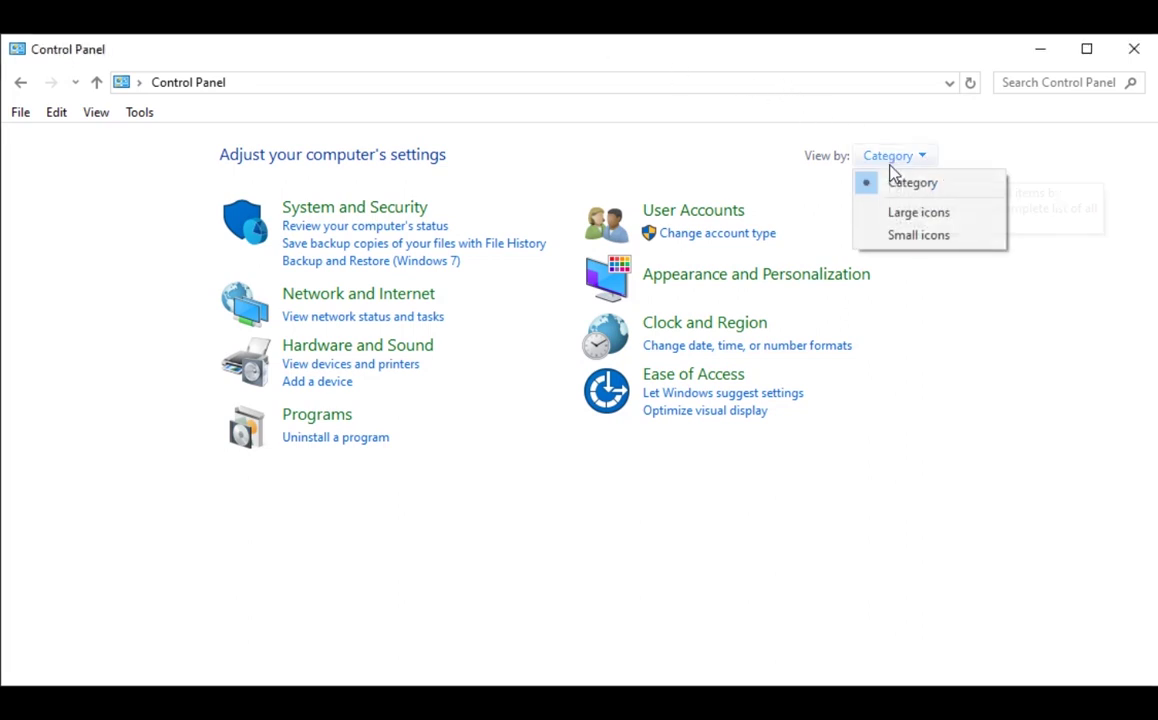
left_click(915, 214)
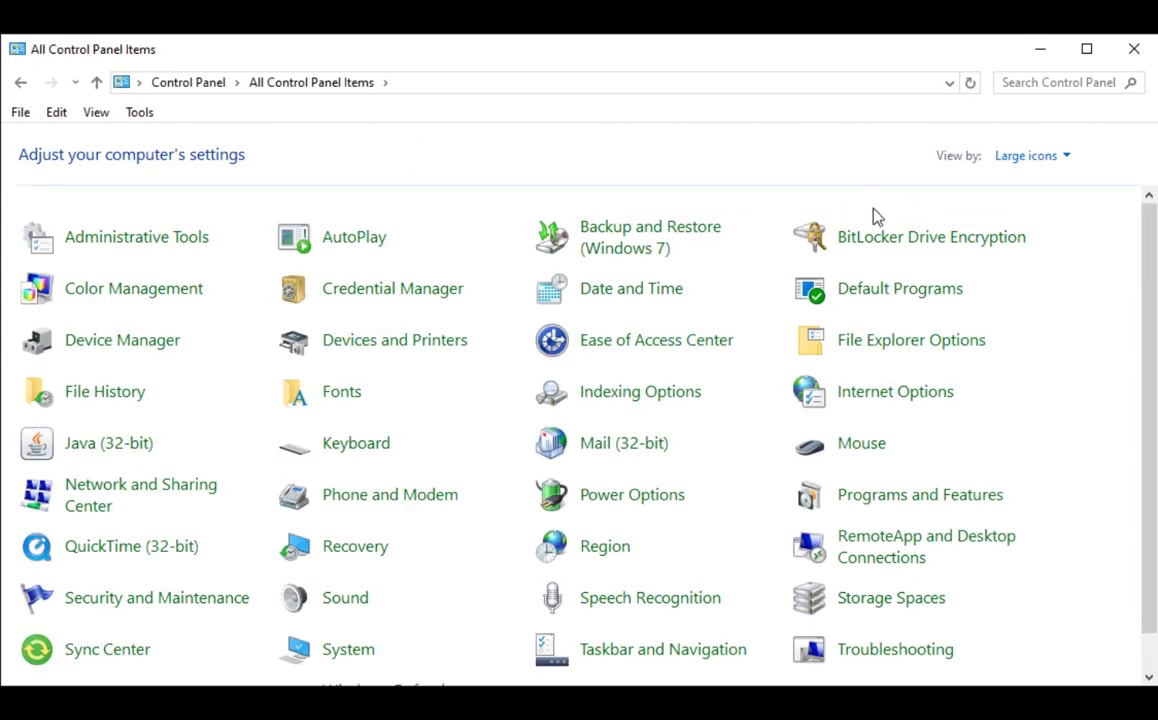
left_click(408, 341)
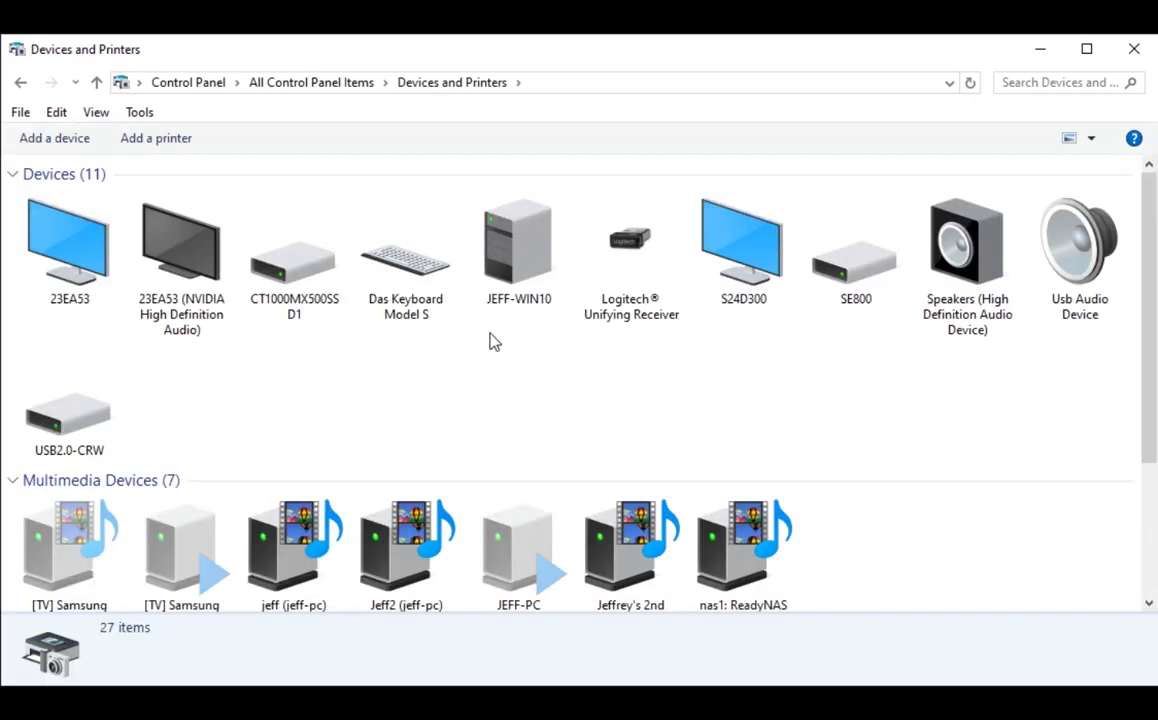
scroll(745, 355, "down", 2)
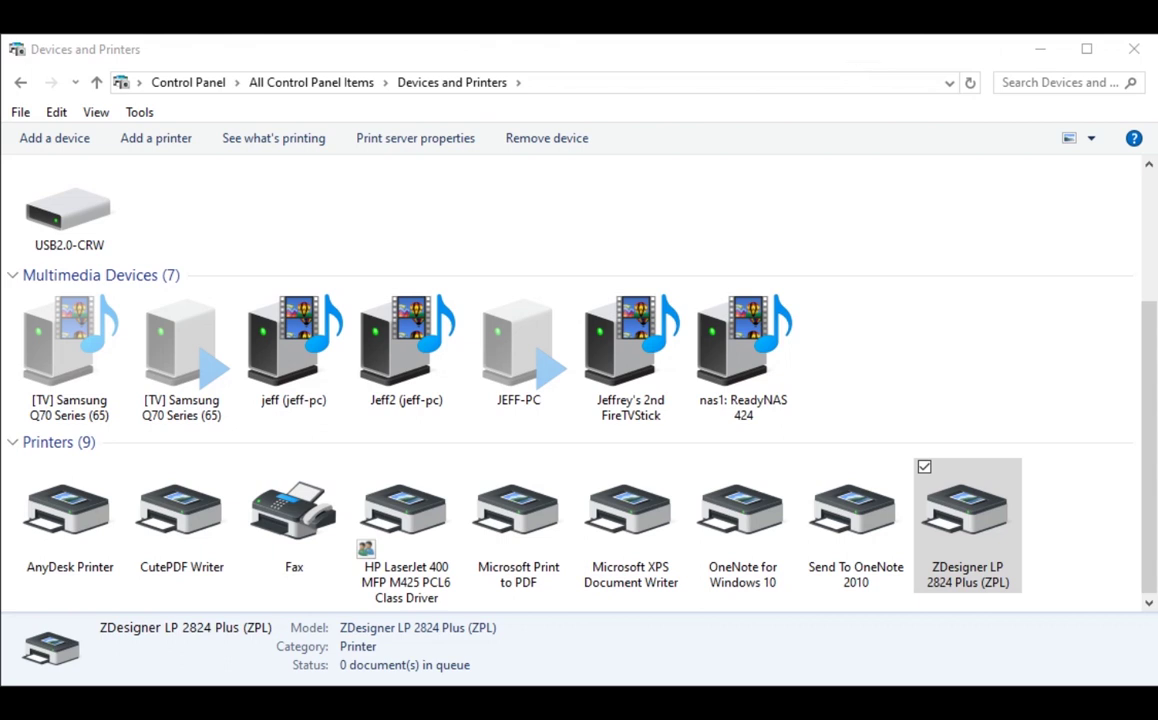
- Go back to All Control Panel Items and open Windows Defender Firewall's Advanced settings
left_click(299, 90)
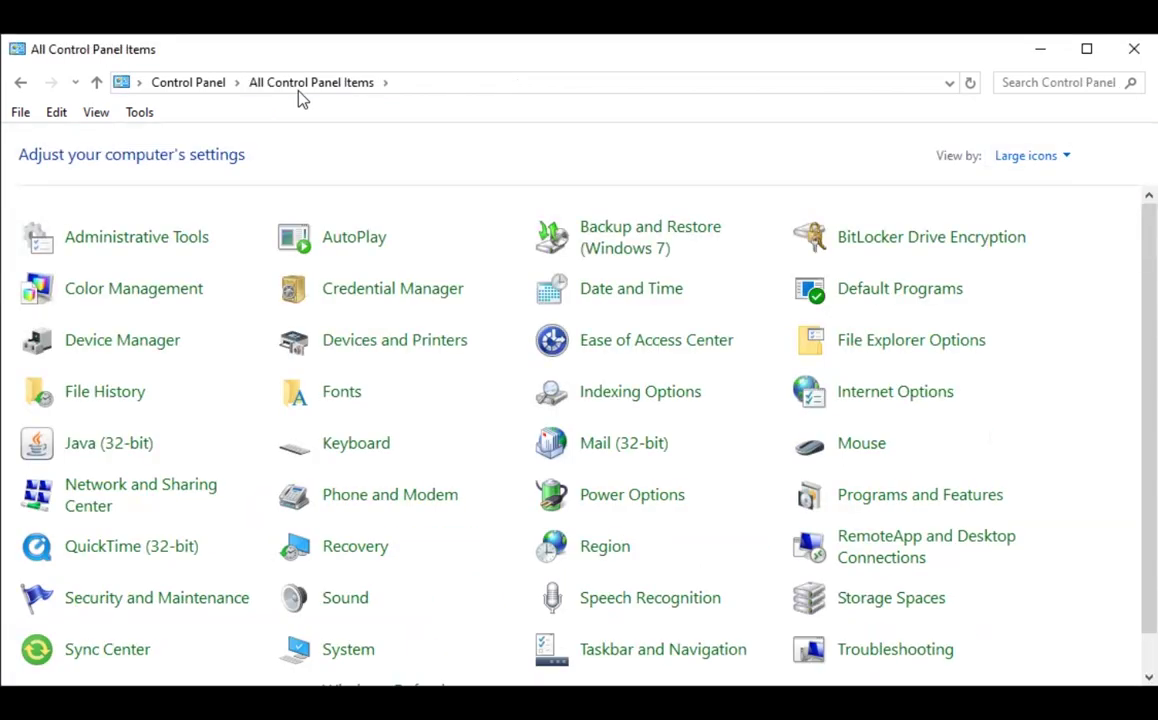
scroll(381, 208, "down", 1)
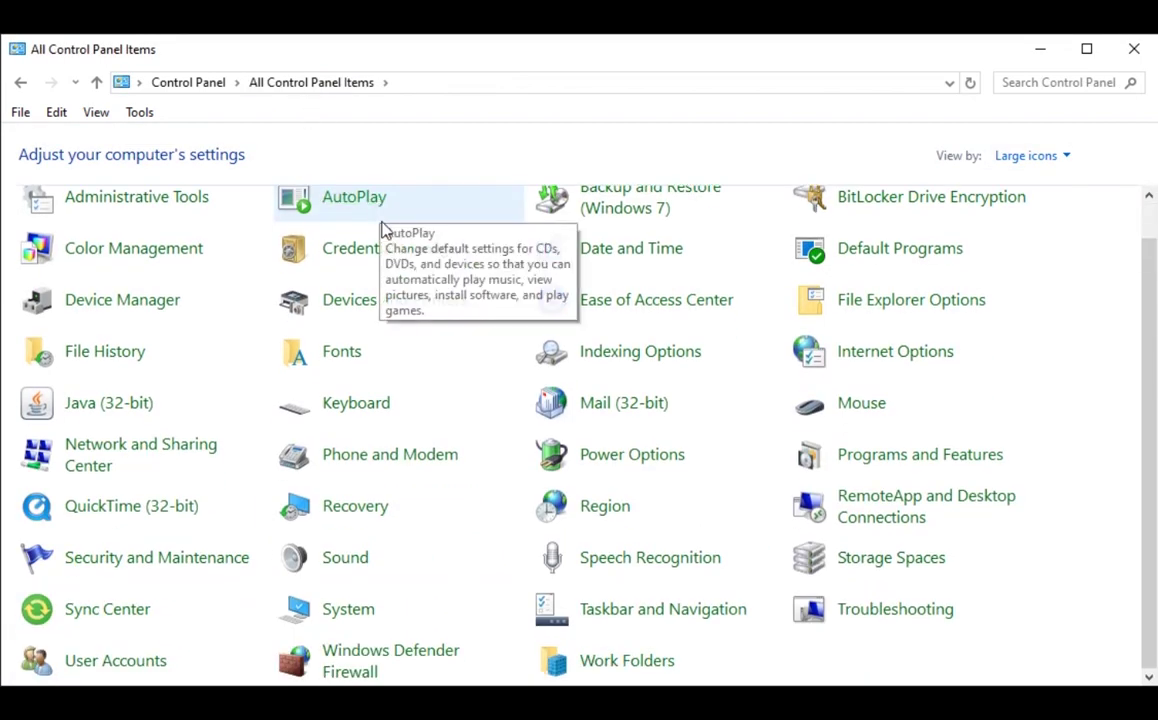
left_click(395, 672)
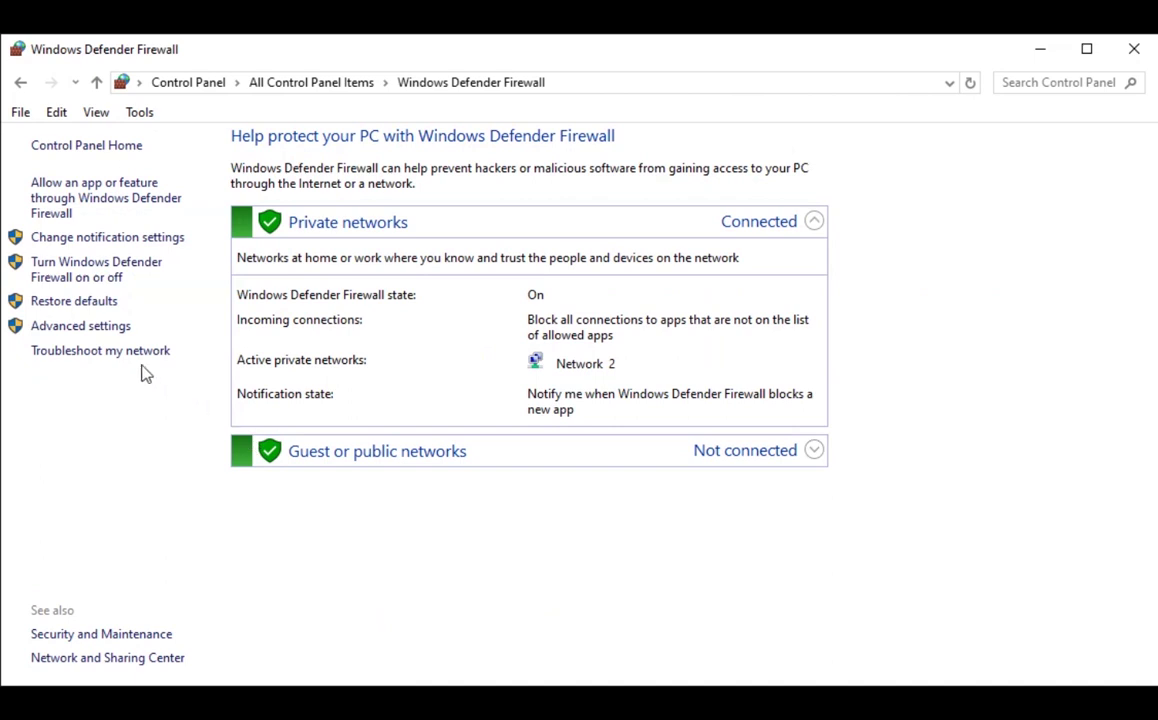
left_click(78, 327)
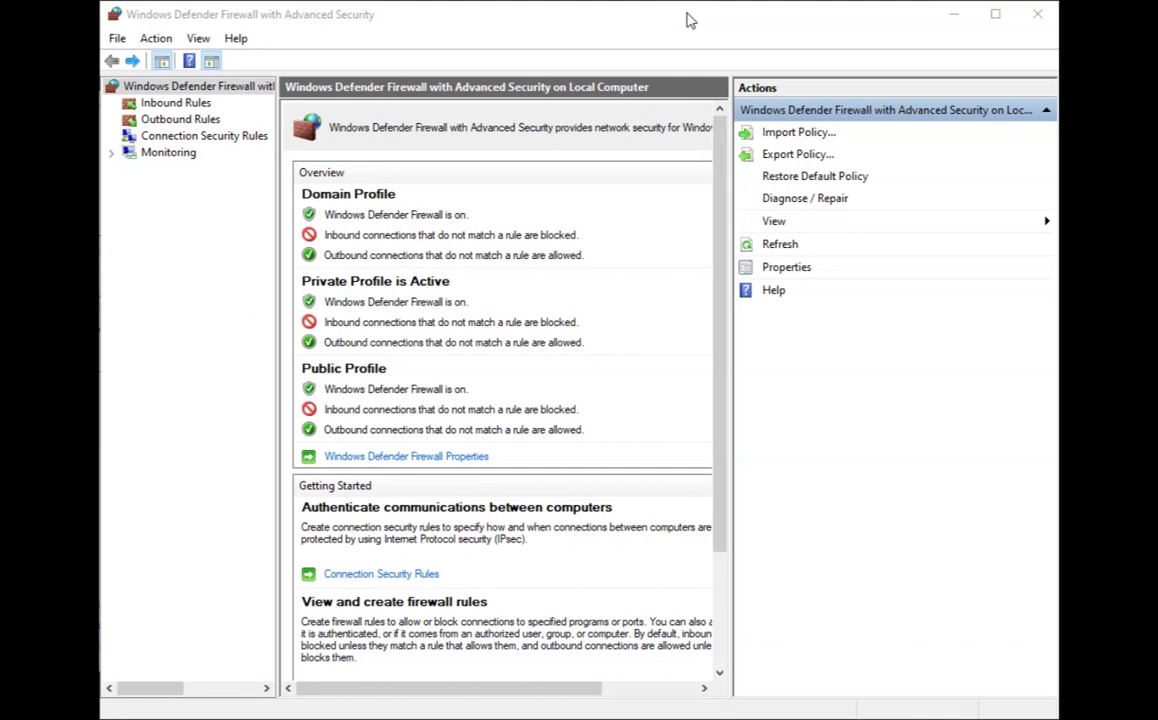
- Start a new rule from the Inbound Rules list in the firewall console
left_click(180, 104)
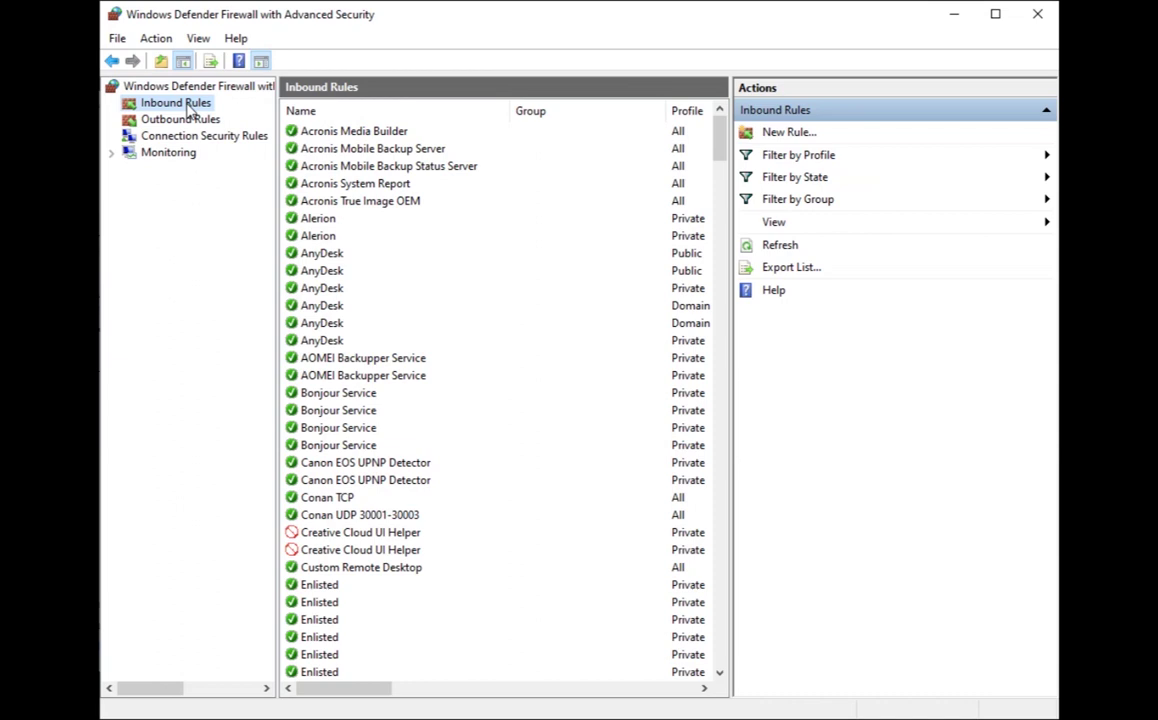
right_click(188, 112)
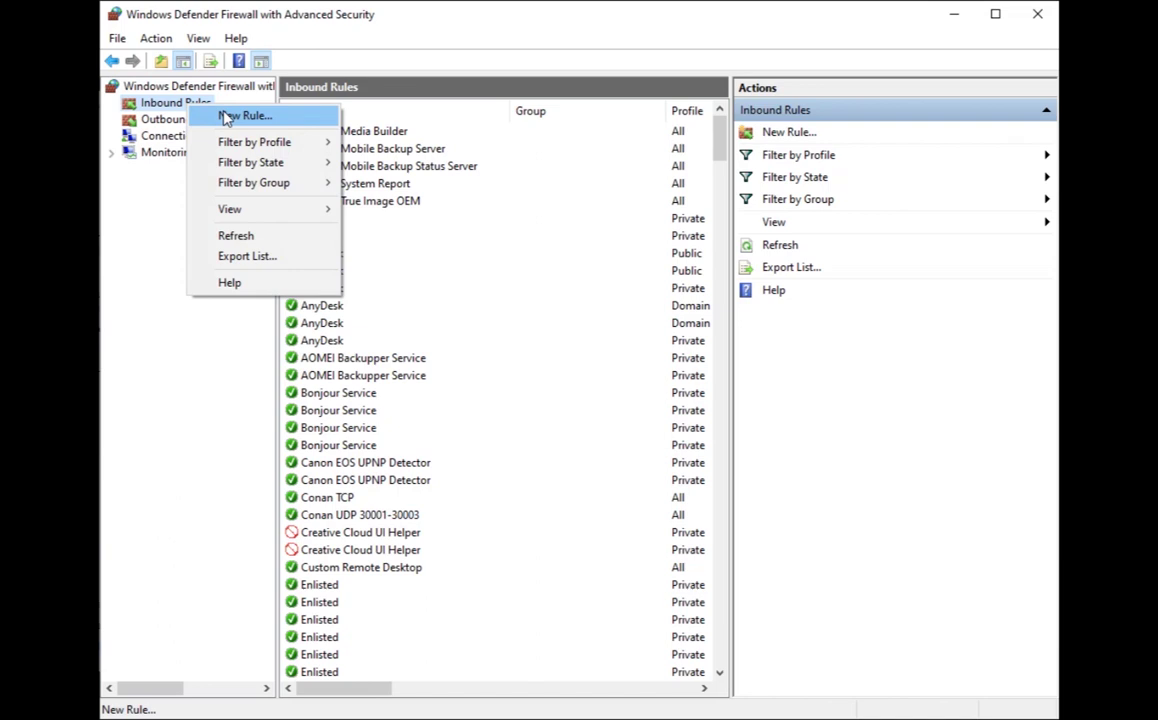
left_click(226, 117)
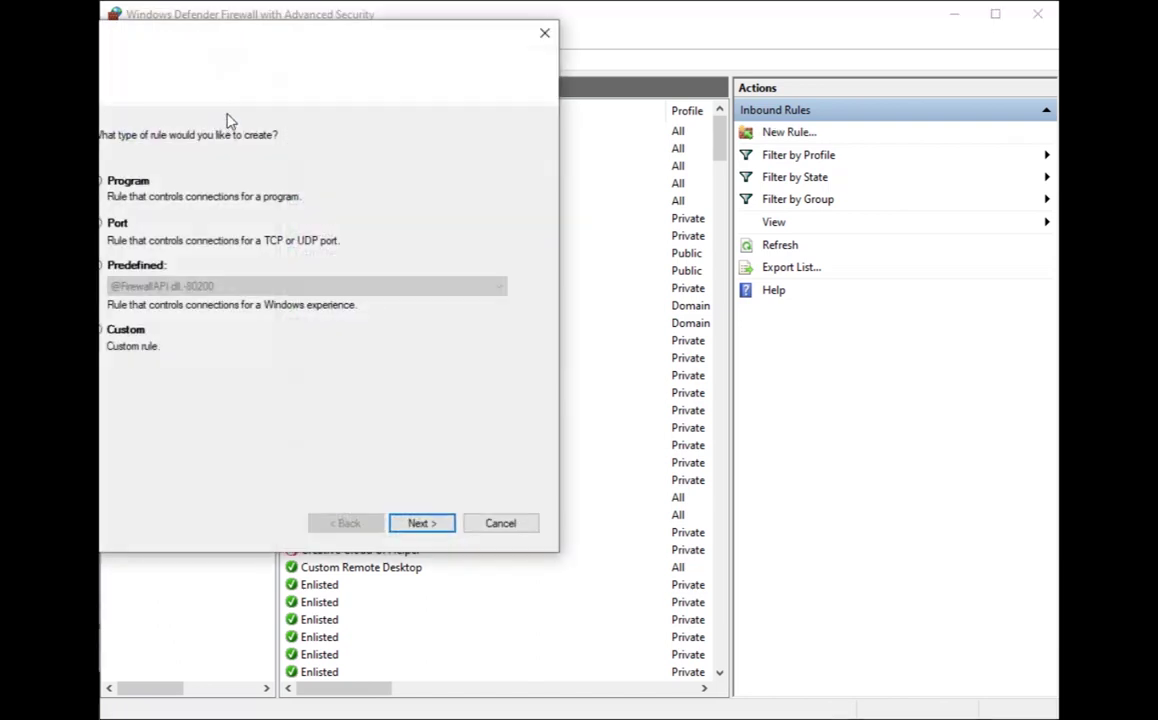
left_click_drag(478, 85, 535, 97)
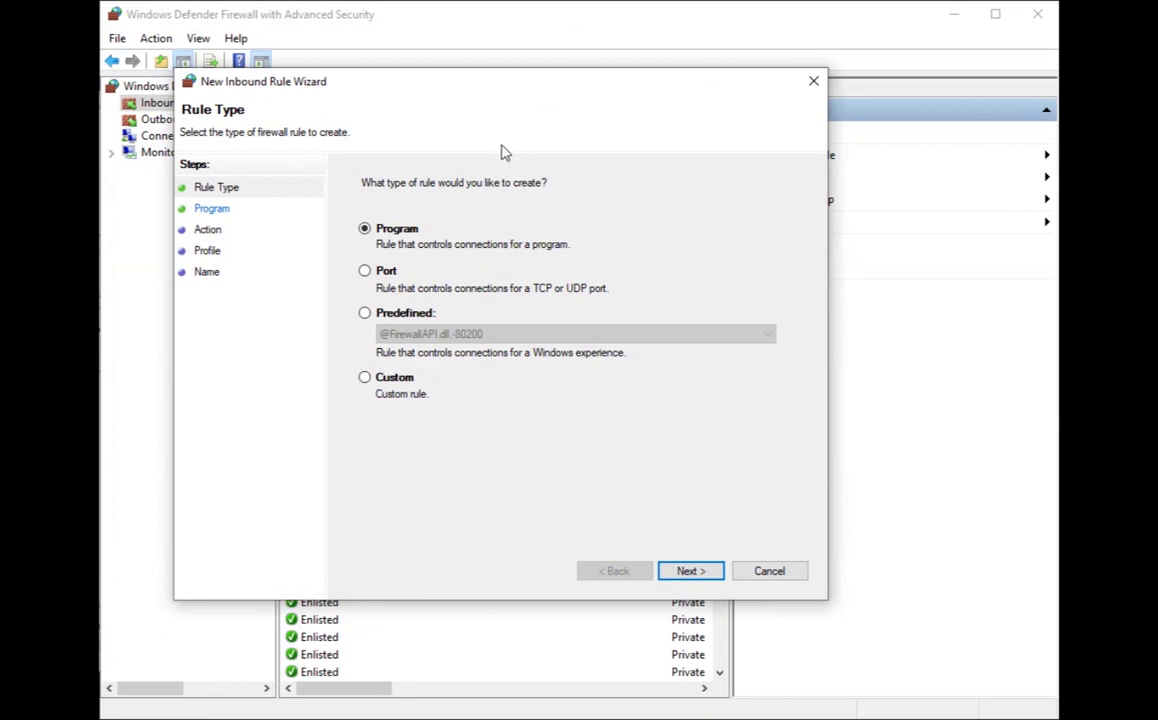
- Make it a Port rule for TCP 1883, allowing the connection on Domain, Private and Public profiles
left_click(365, 272)
left_click(701, 574)
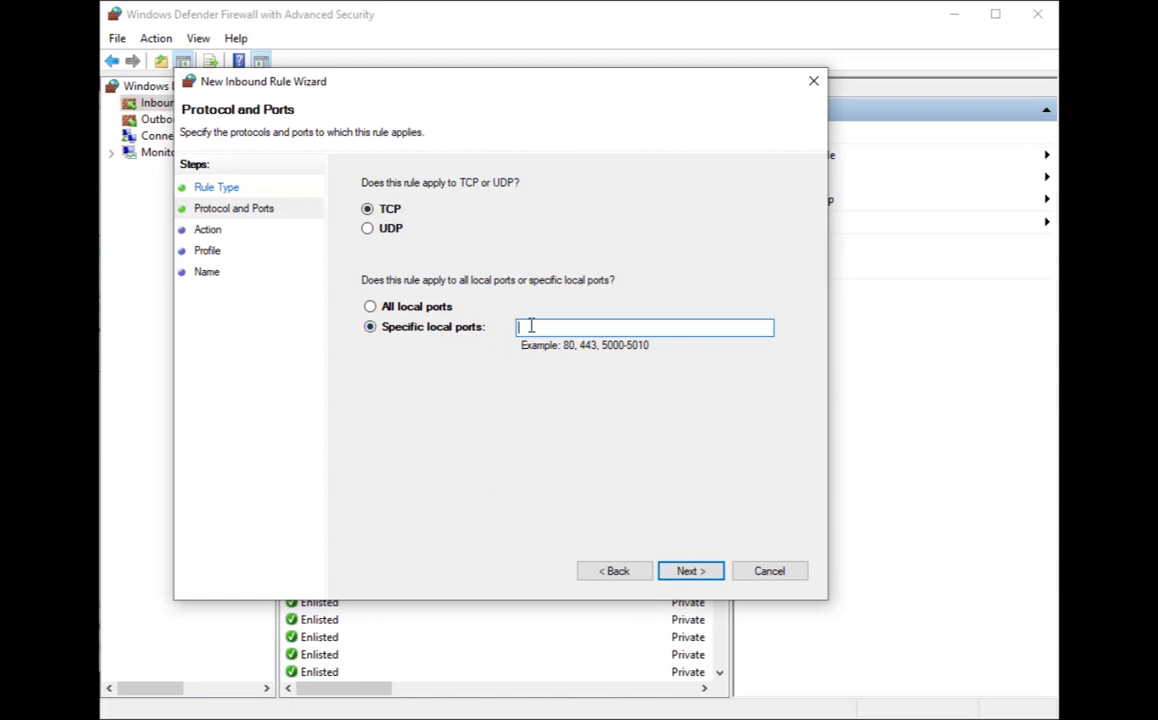
type("1883")
left_click(694, 579)
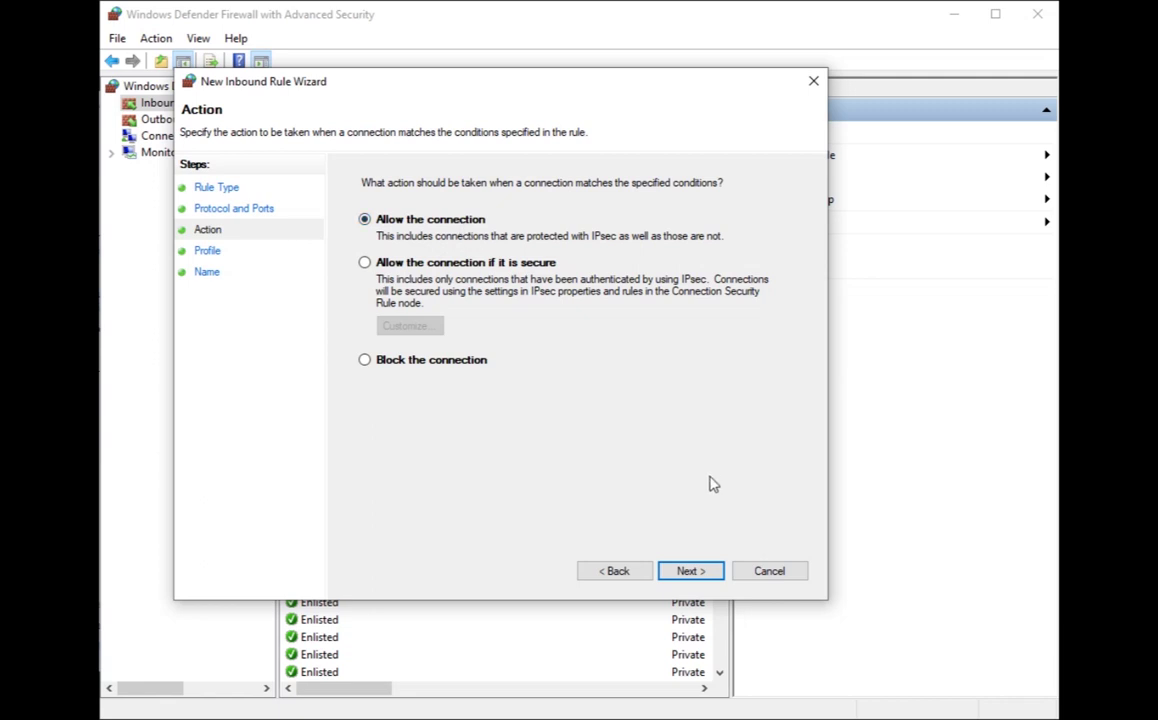
left_click(703, 577)
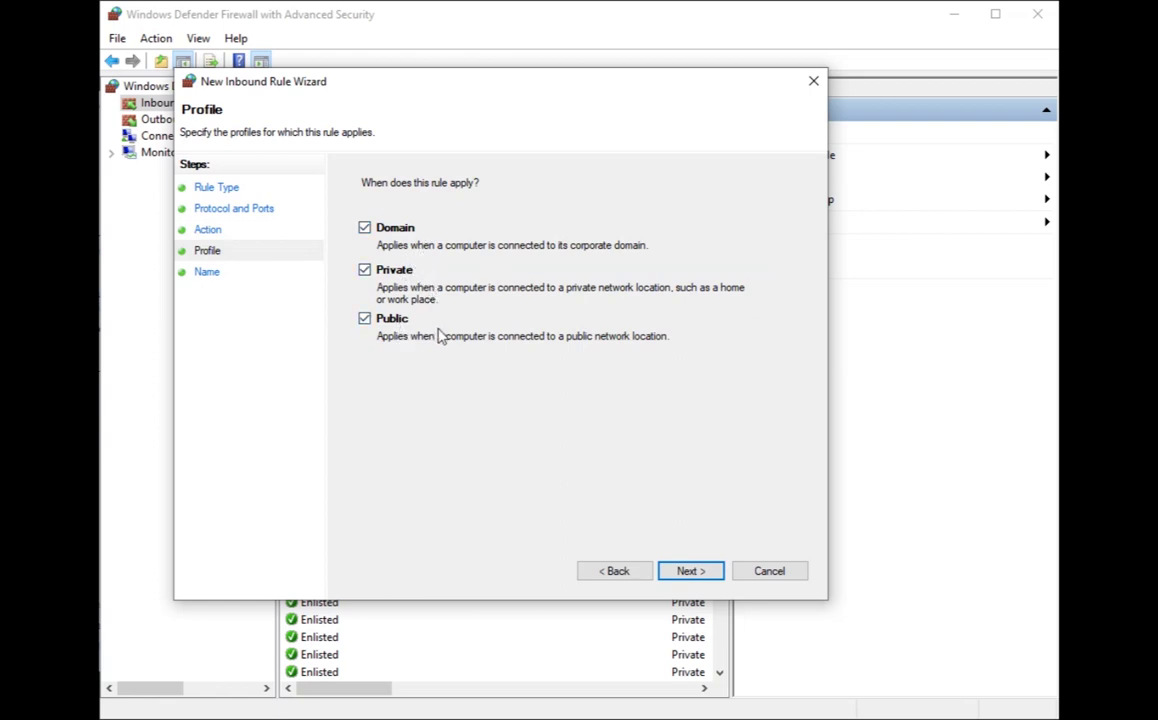
left_click(704, 574)
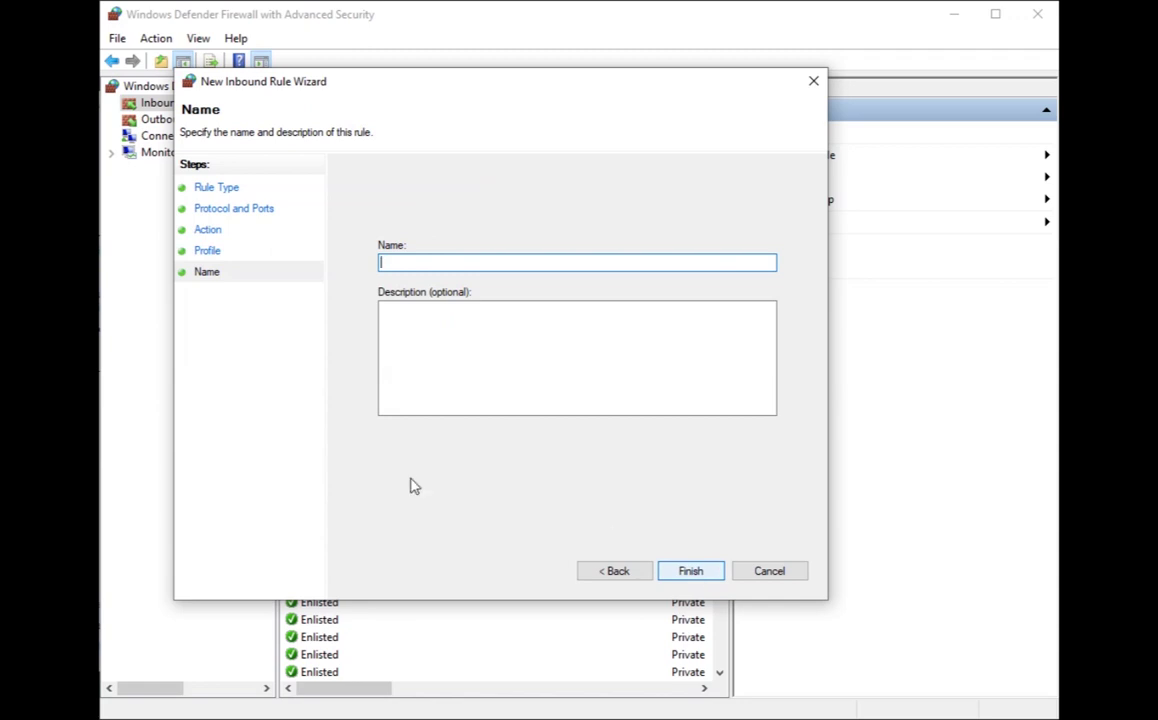
- Name the inbound rule 'Alerion RT Service' and finish the wizard
type("Alerion RT")
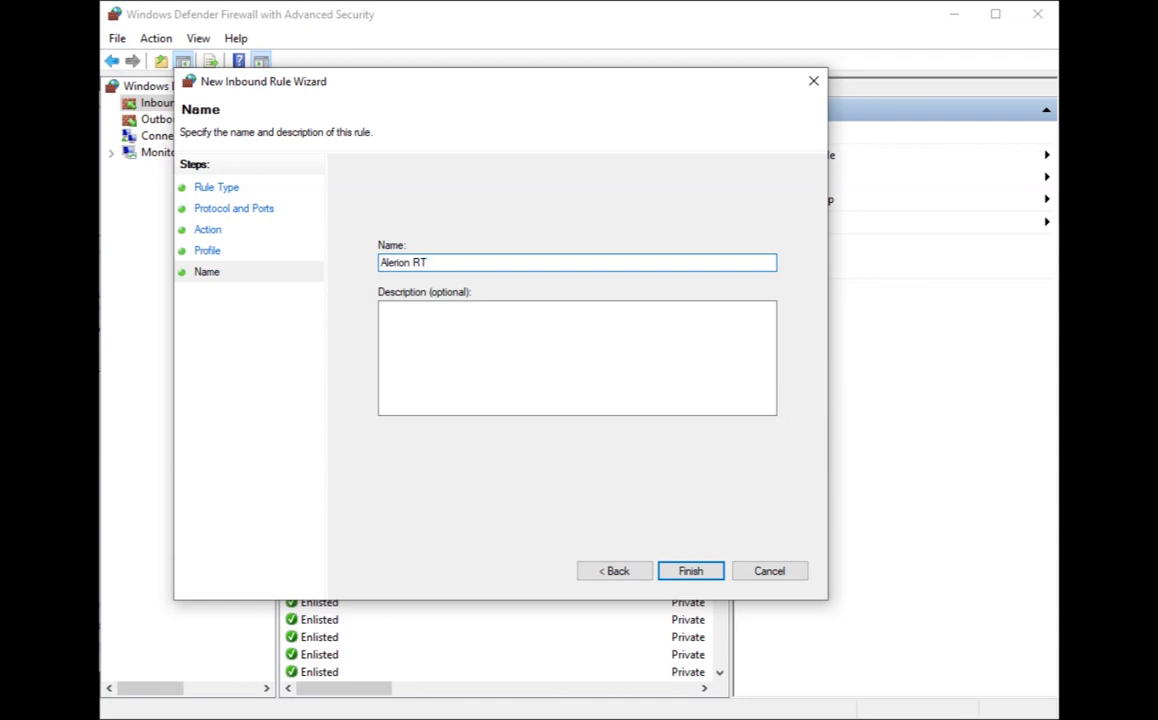
type("Service")
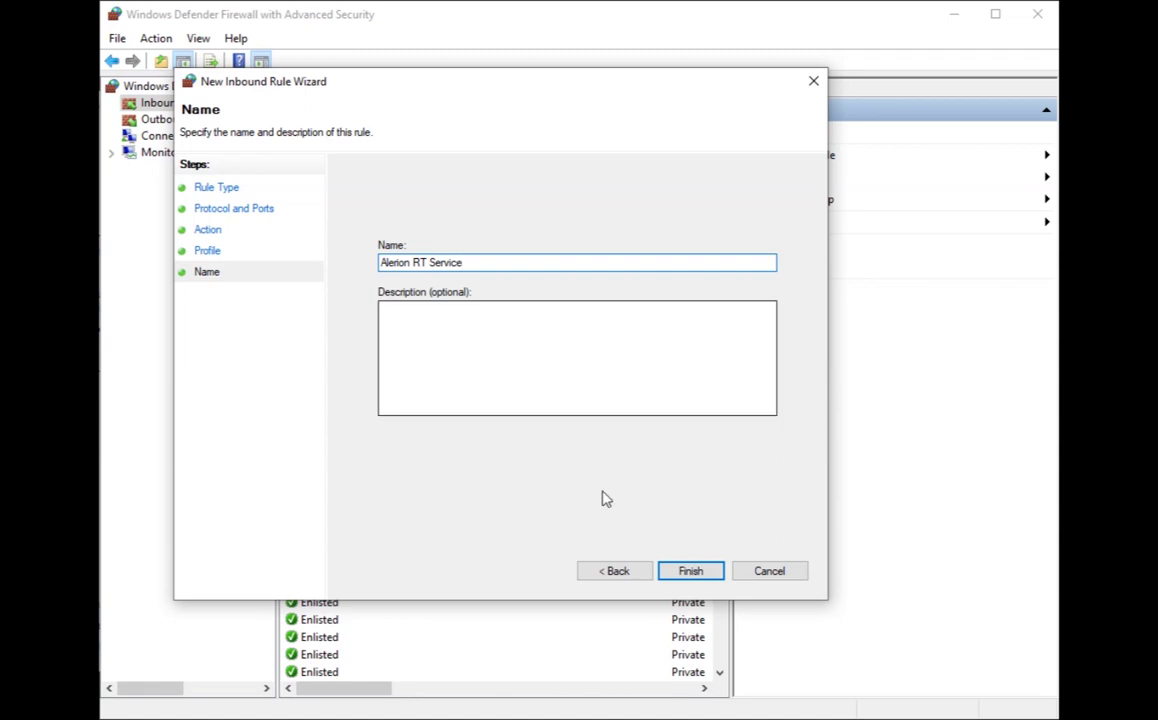
left_click(692, 571)
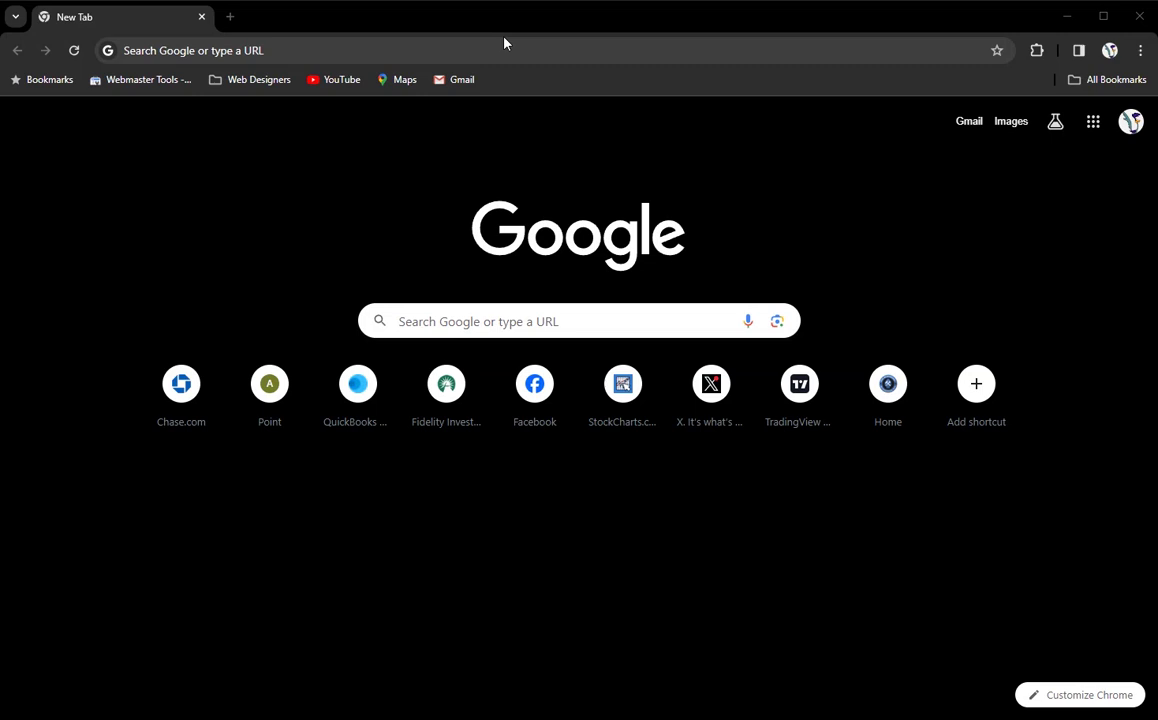
- Go to phxdl.com and download the AlerionRT Print Service Installer
left_click(345, 52)
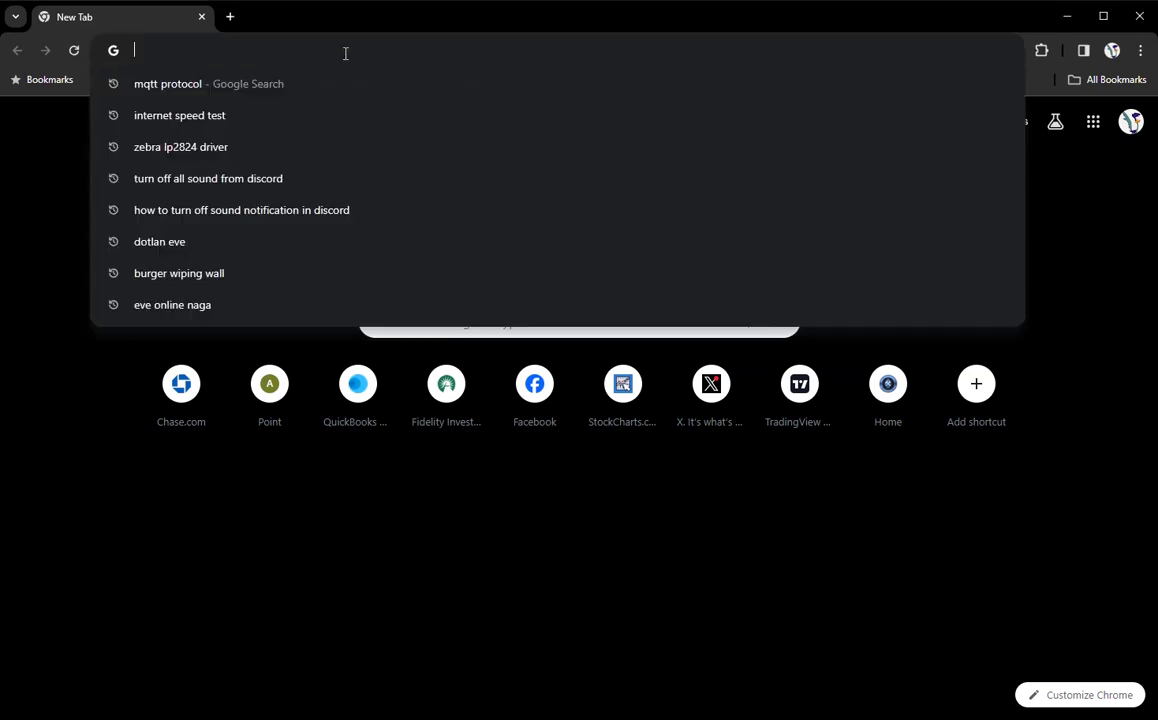
type("ph")
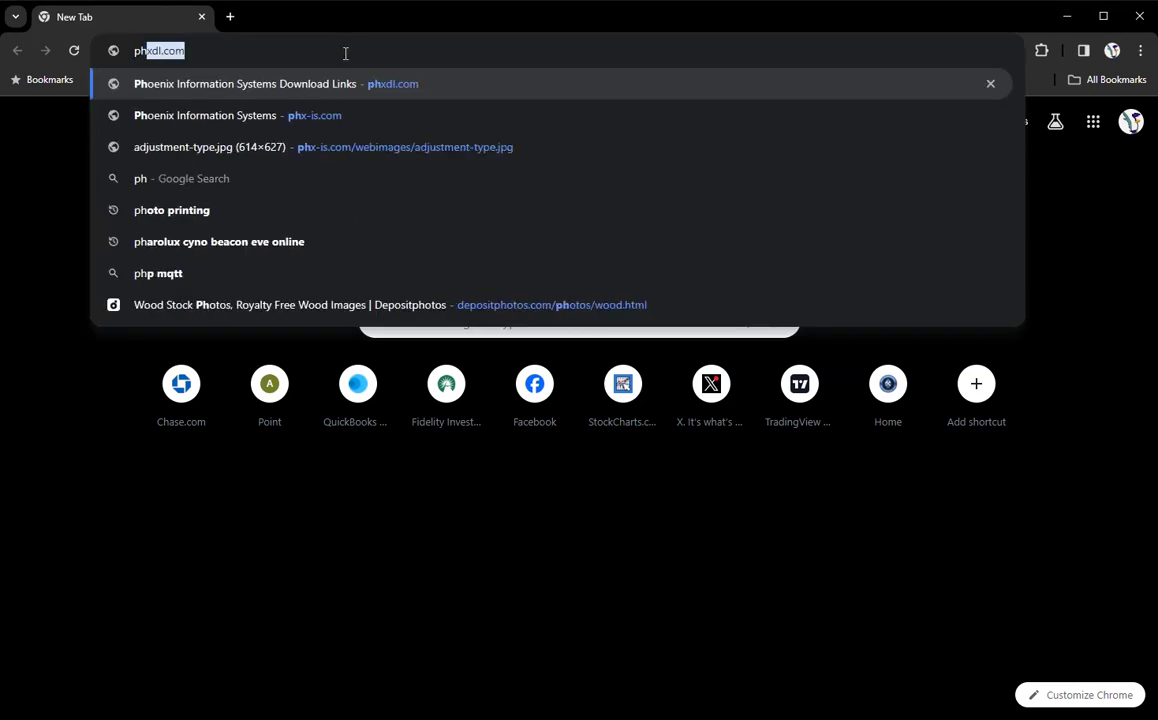
type("xdl.com")
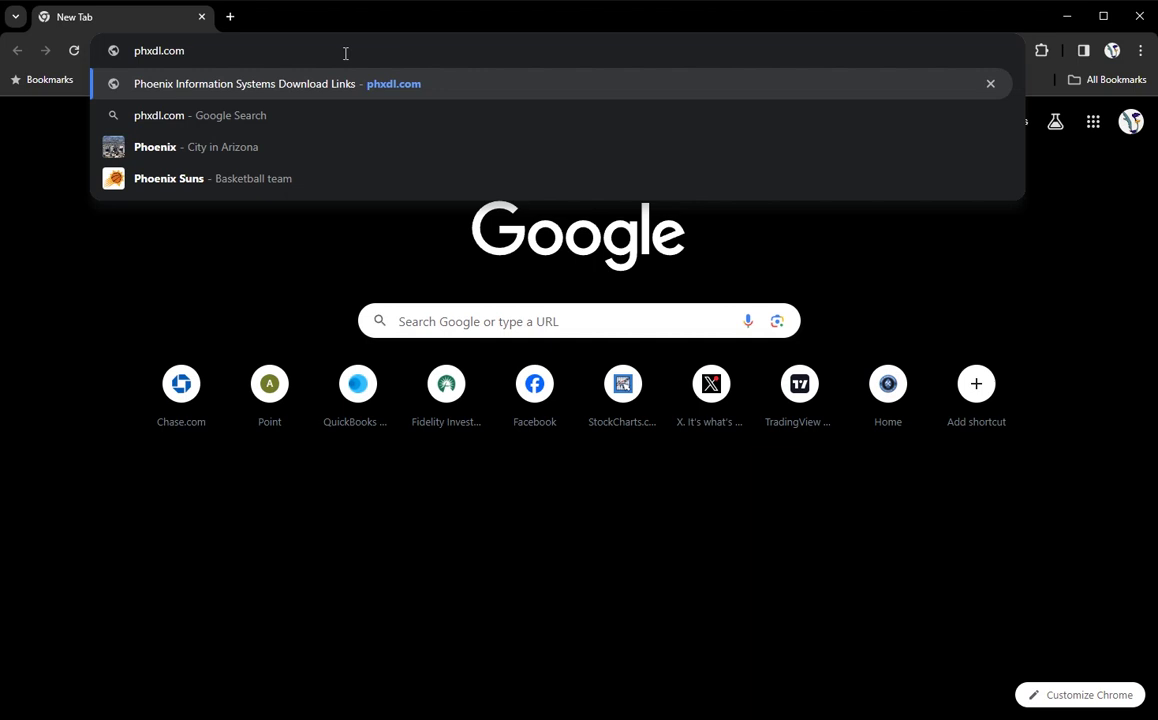
key("Return")
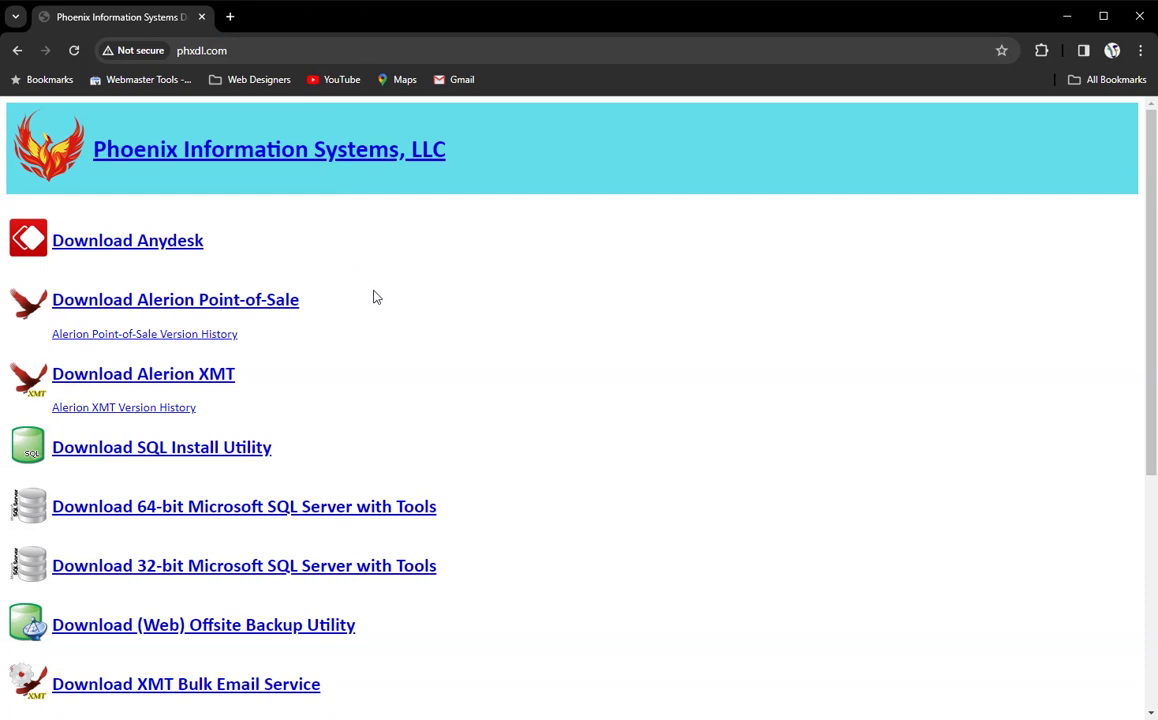
scroll(376, 299, "down", 4)
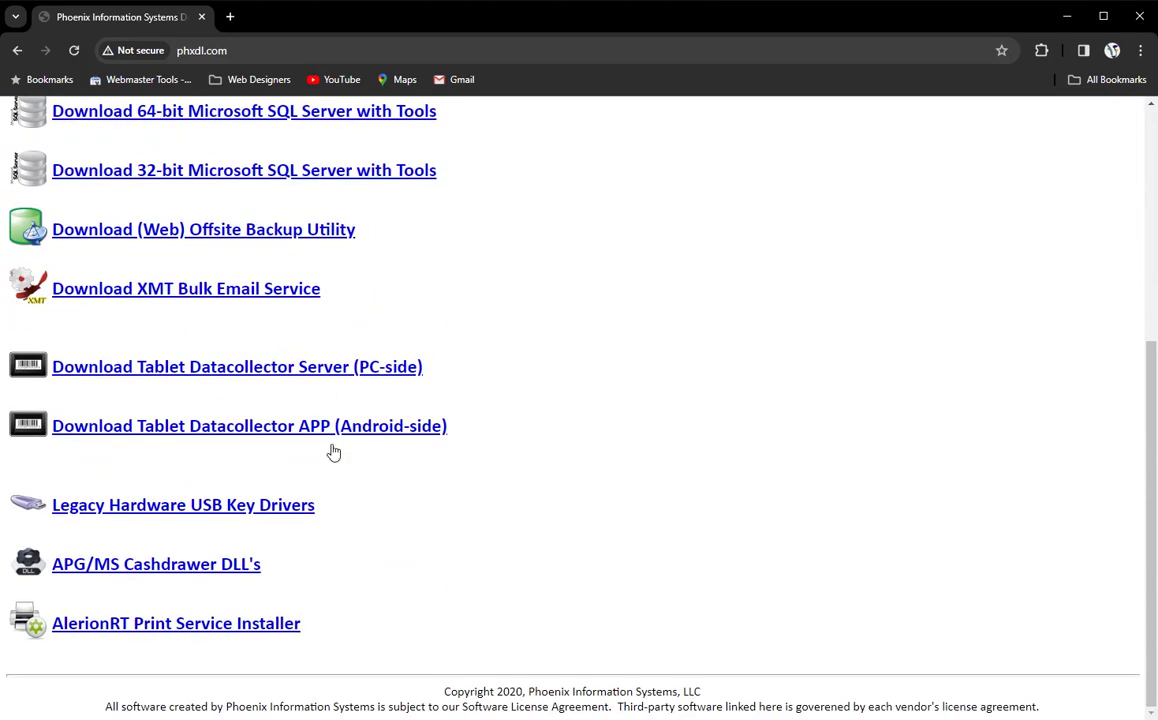
left_click(180, 627)
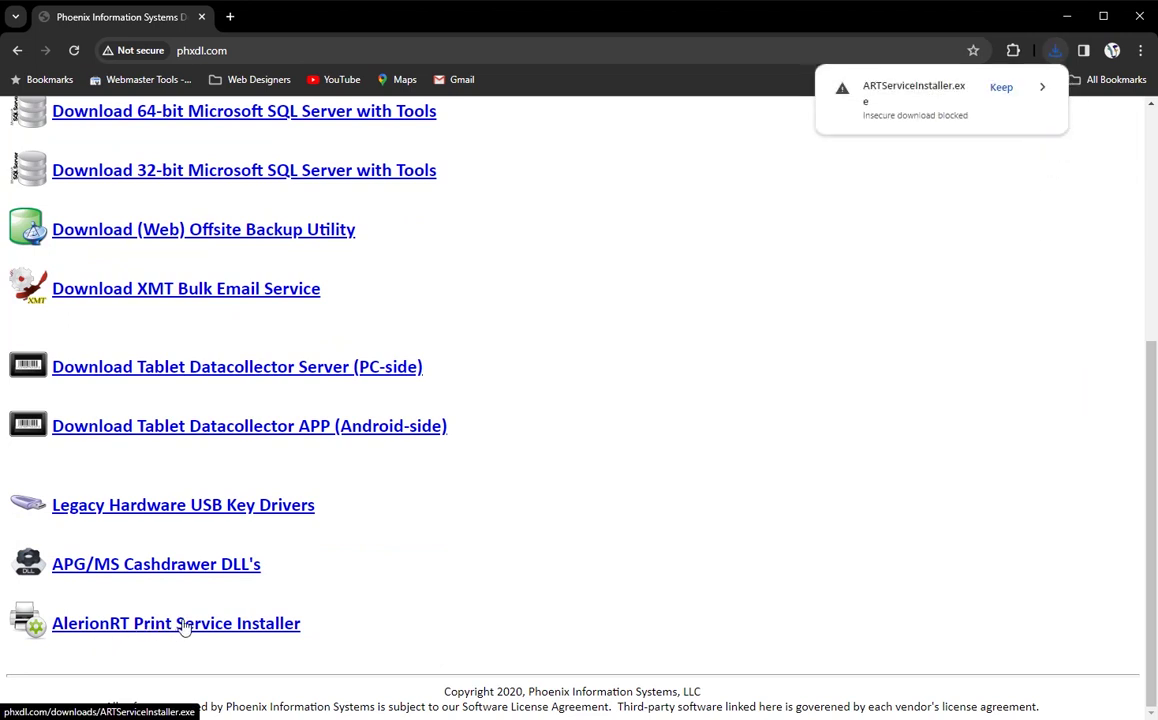
- Keep the blocked ARTServiceInstaller.exe download in Chrome
left_click(1002, 89)
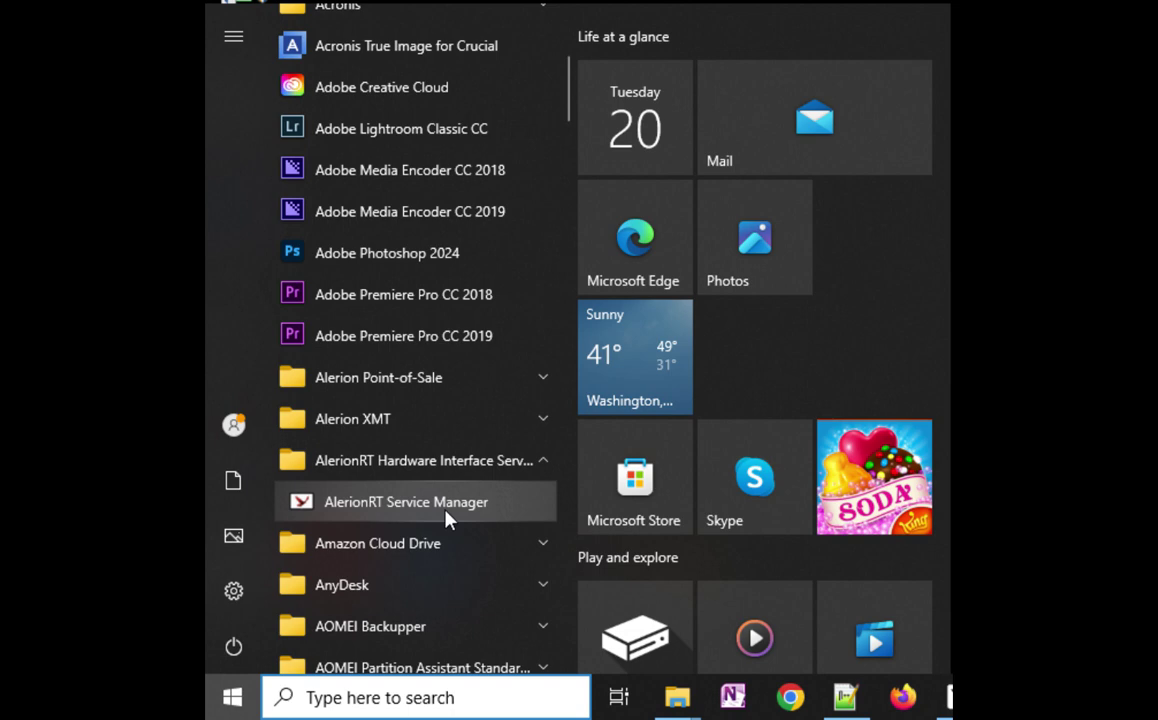
- Launch AlerionRT Service Manager, log in with the account email and password, and assign Keizer Location
left_click(447, 510)
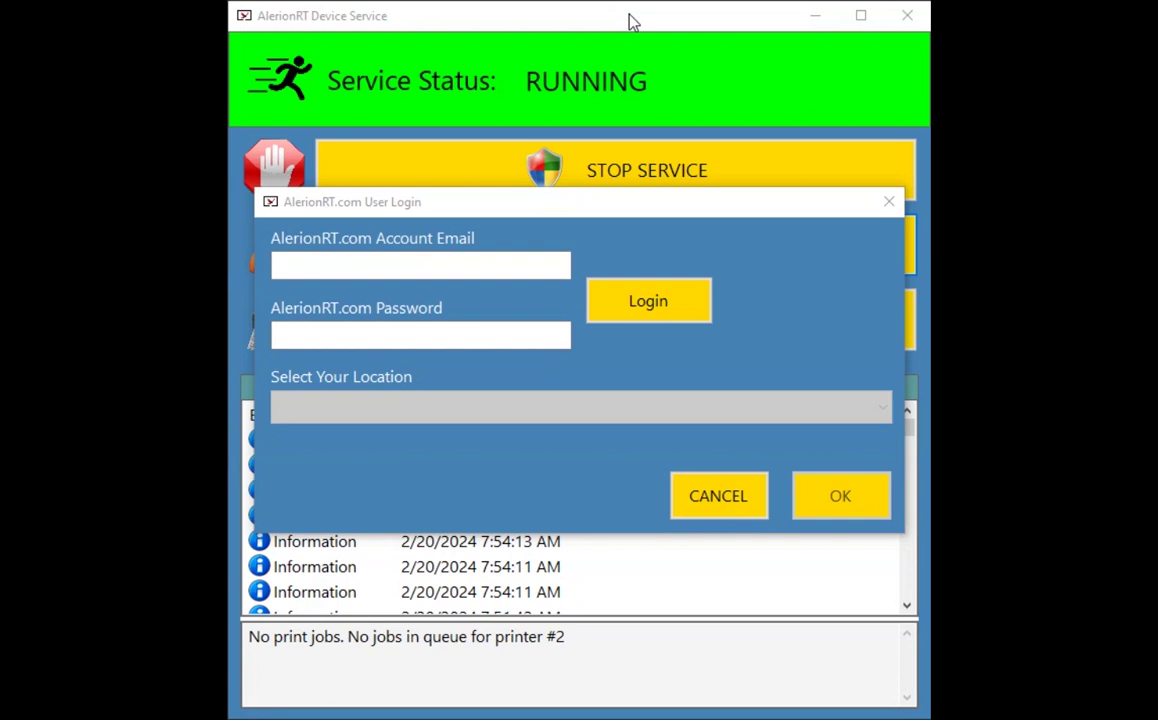
left_click(329, 259)
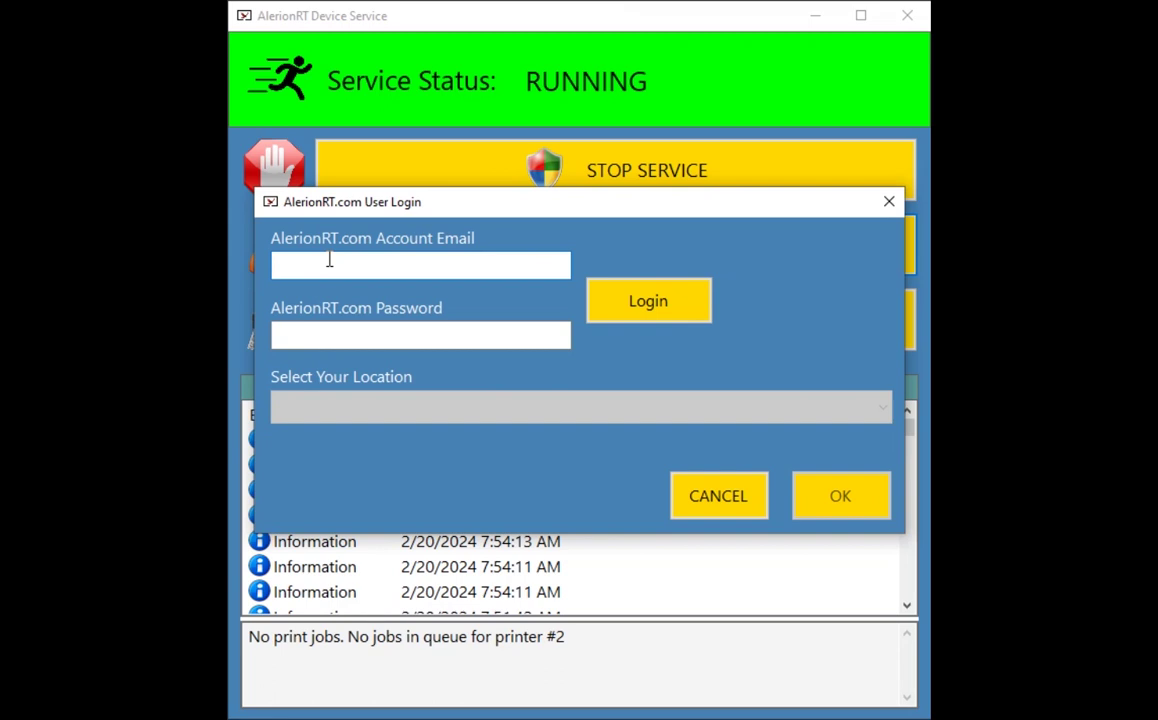
key("Tab")
type("•••••••")
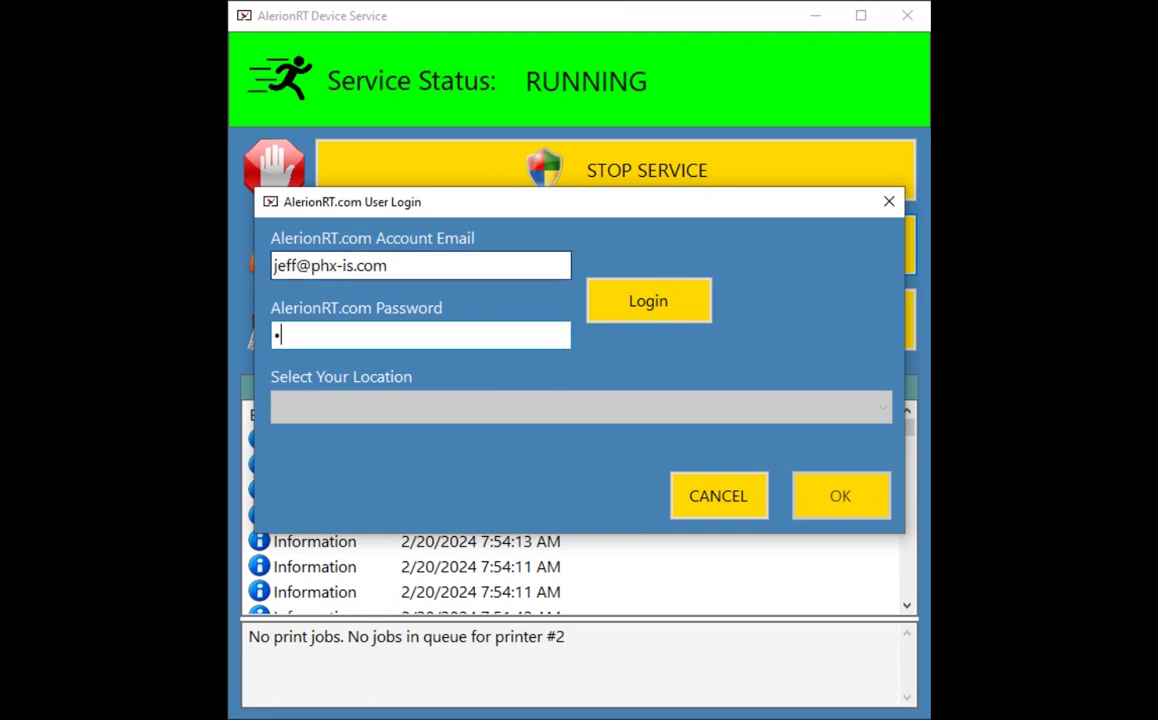
type("•••••")
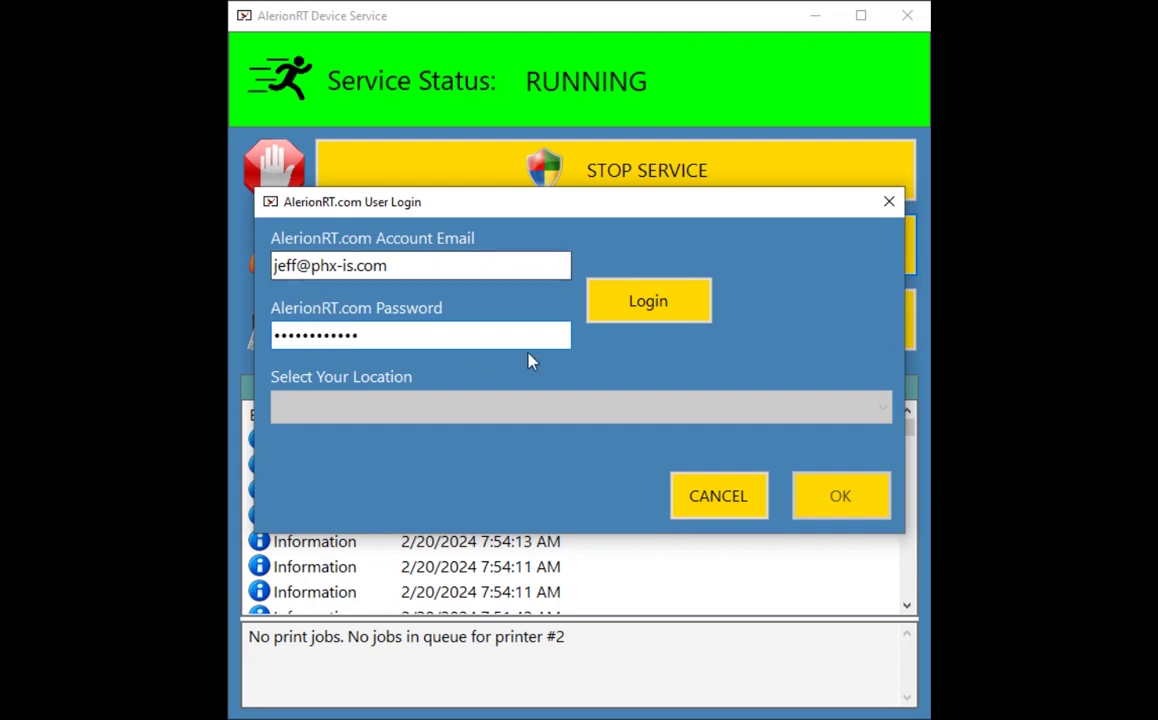
left_click(649, 308)
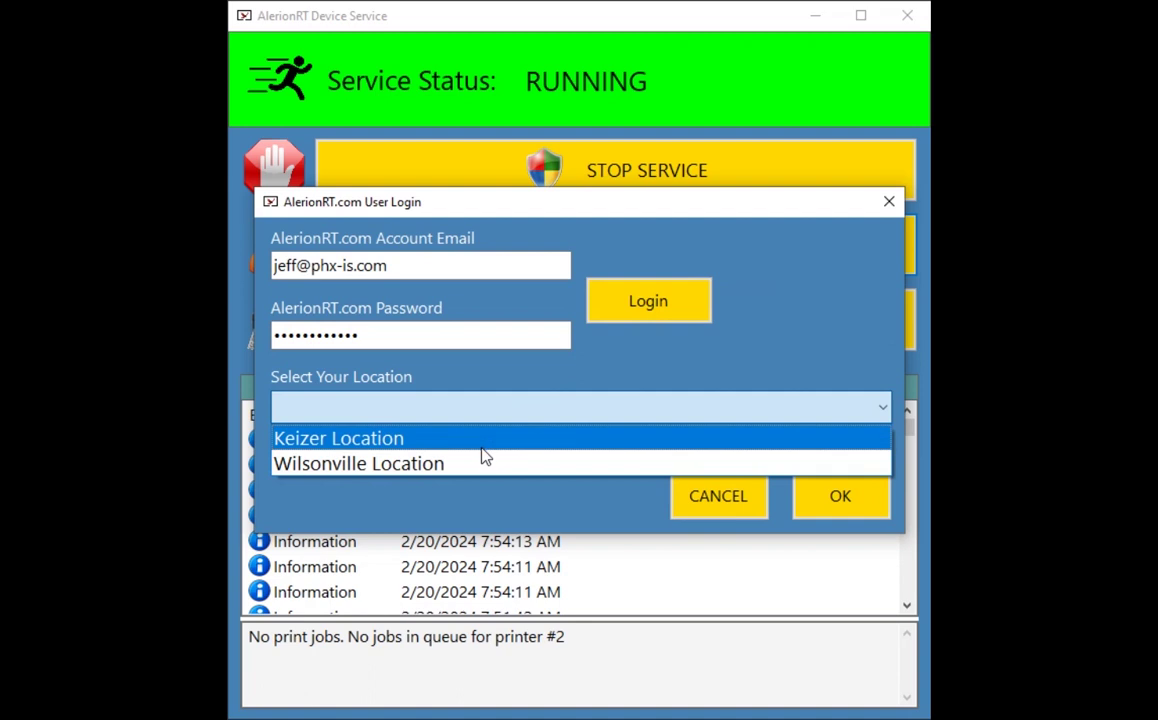
left_click(481, 446)
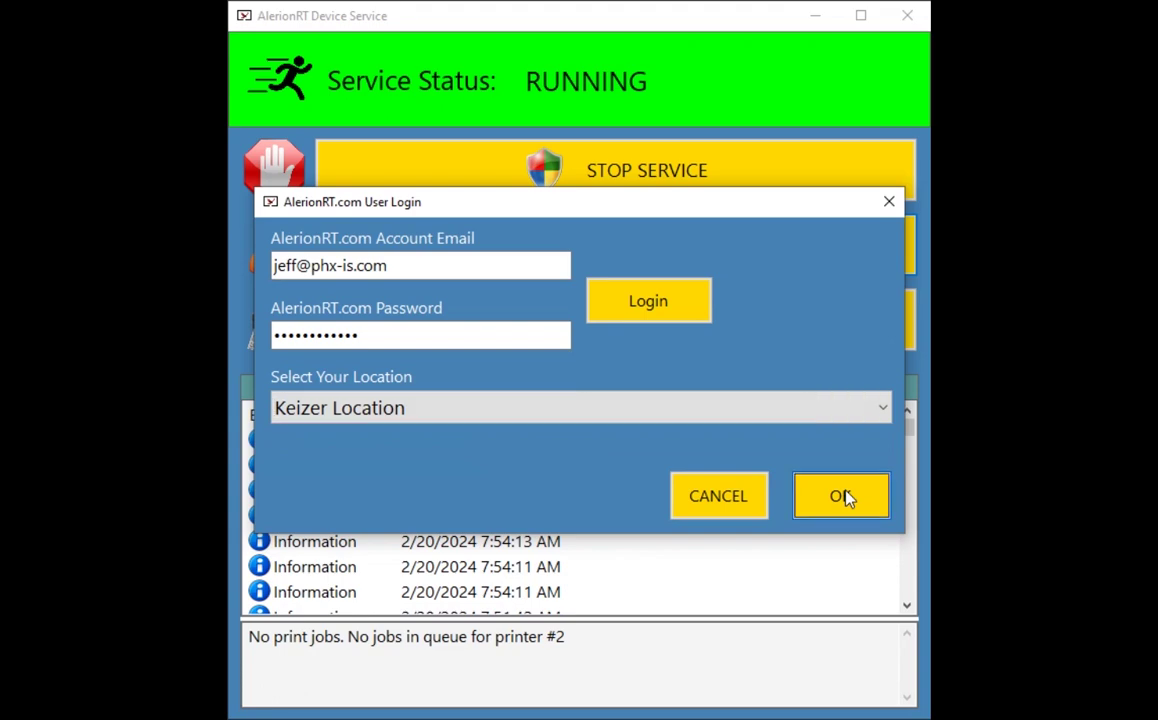
left_click(842, 496)
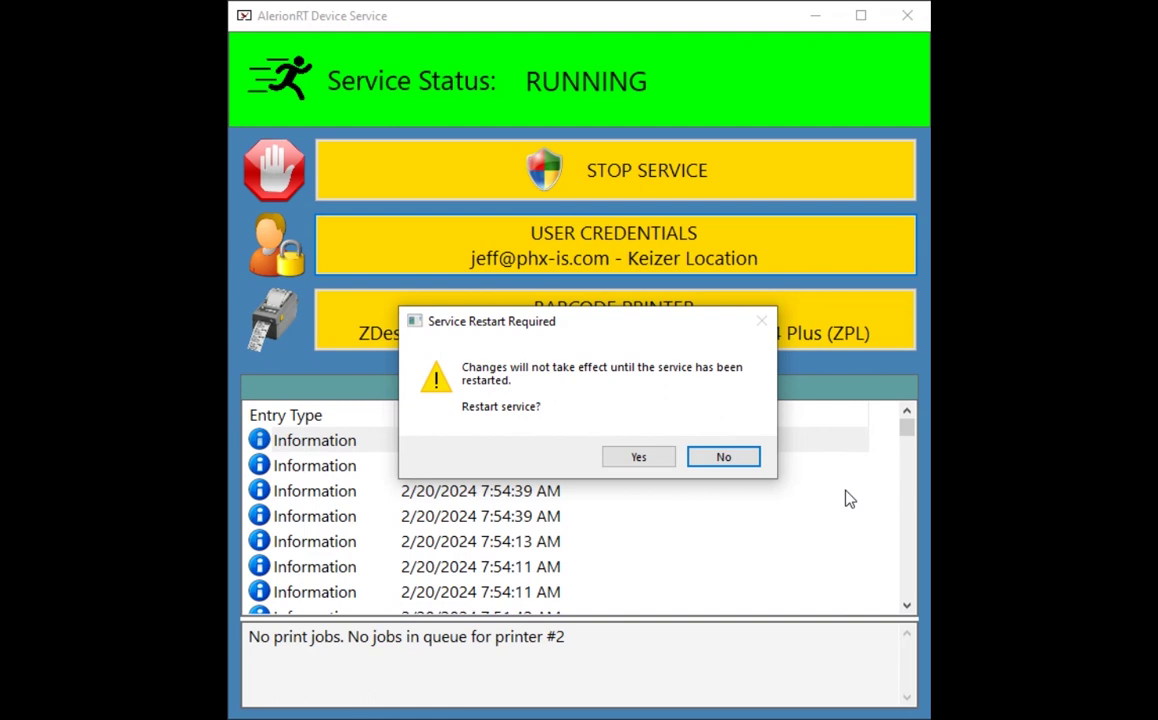
- Decline the service restart and bring up the barcode printer selection
left_click(743, 464)
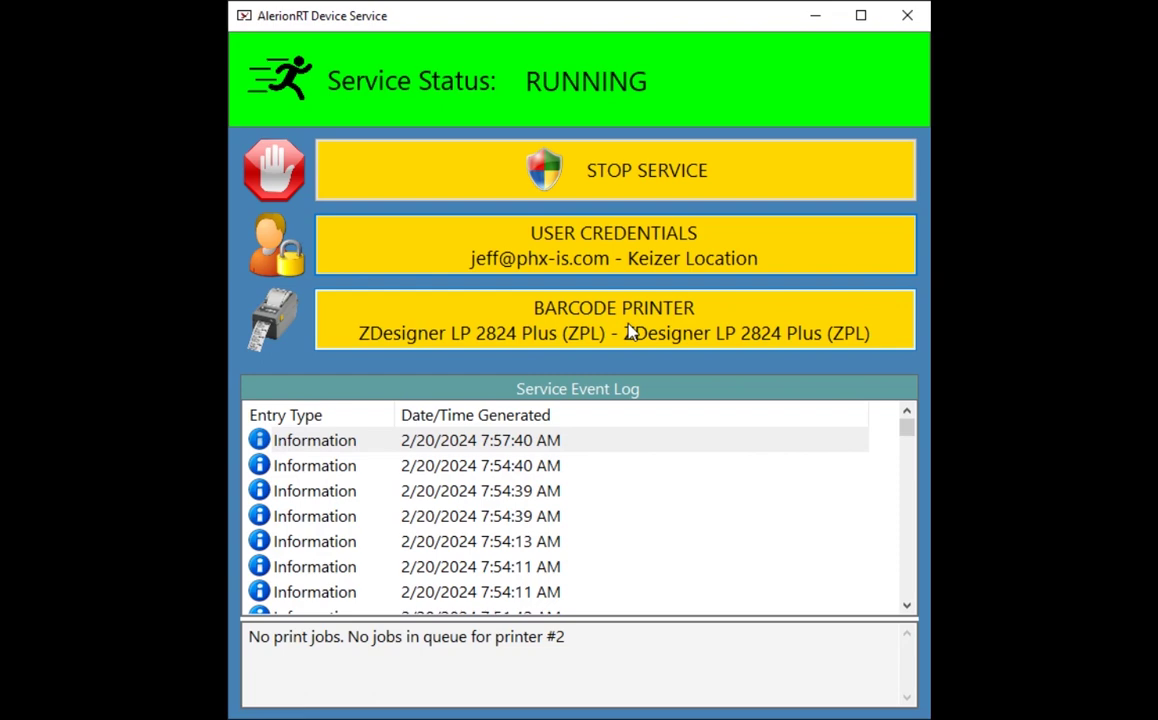
left_click(630, 333)
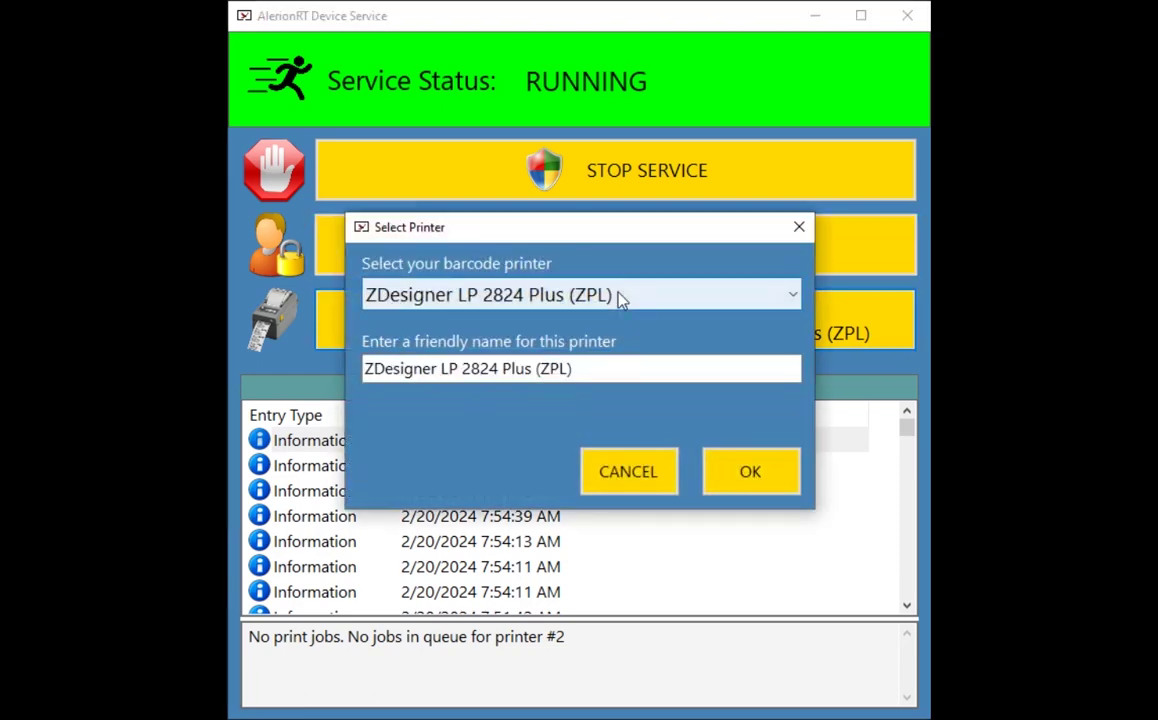
- Set the barcode printer to ZDesigner LP 2824 Plus (ZPL), skip the restart, and close the window
left_click(620, 300)
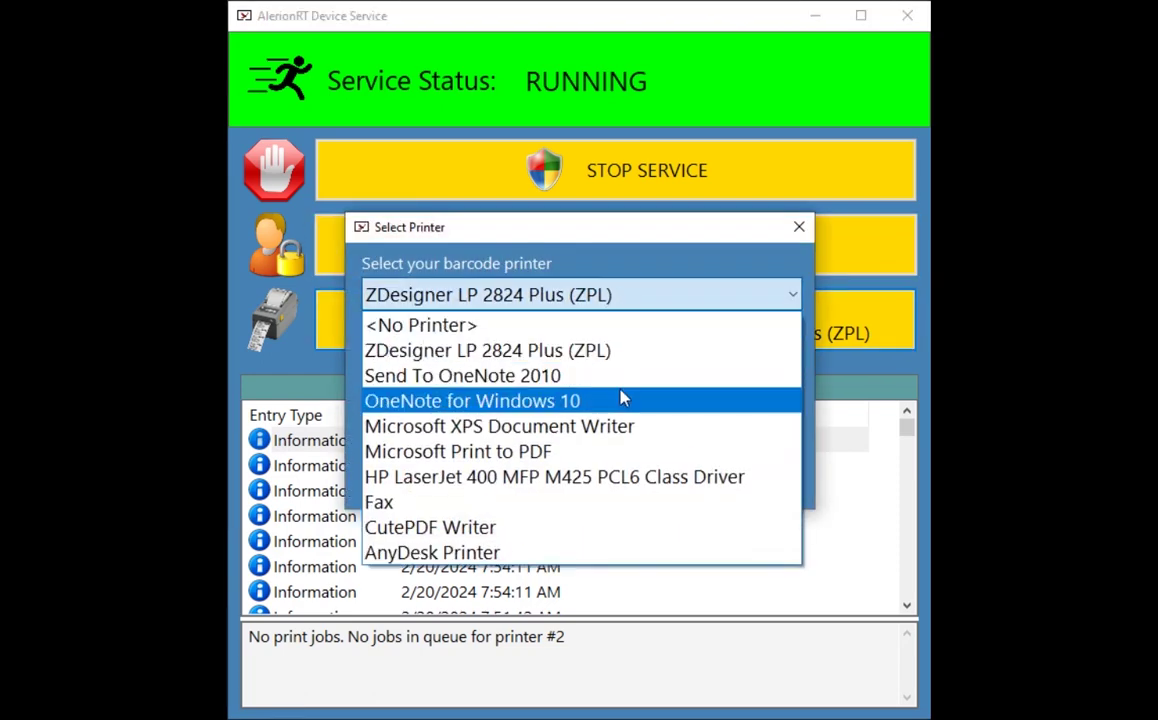
left_click(612, 352)
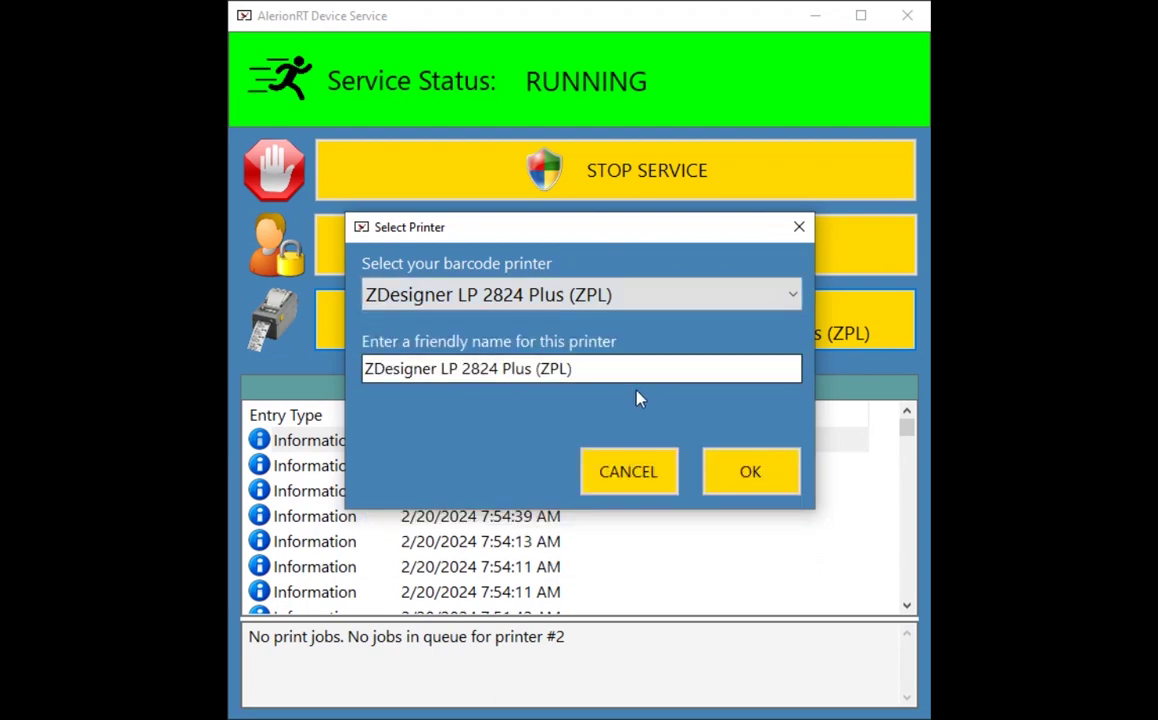
left_click(781, 476)
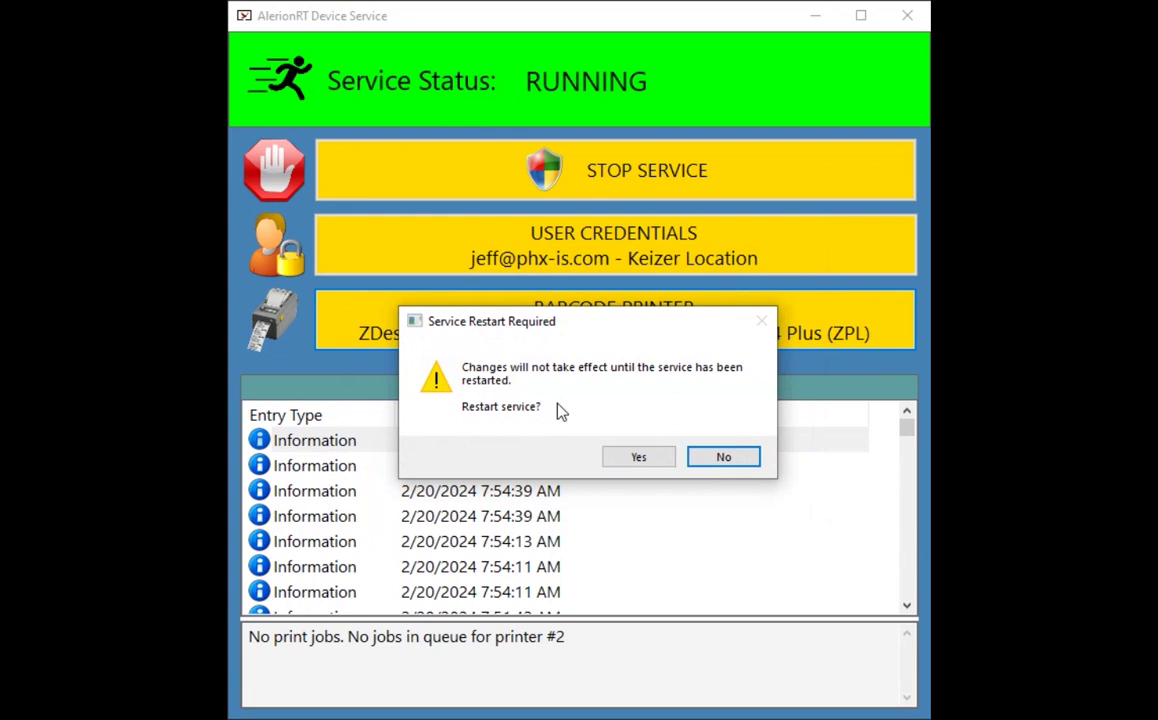
left_click(735, 458)
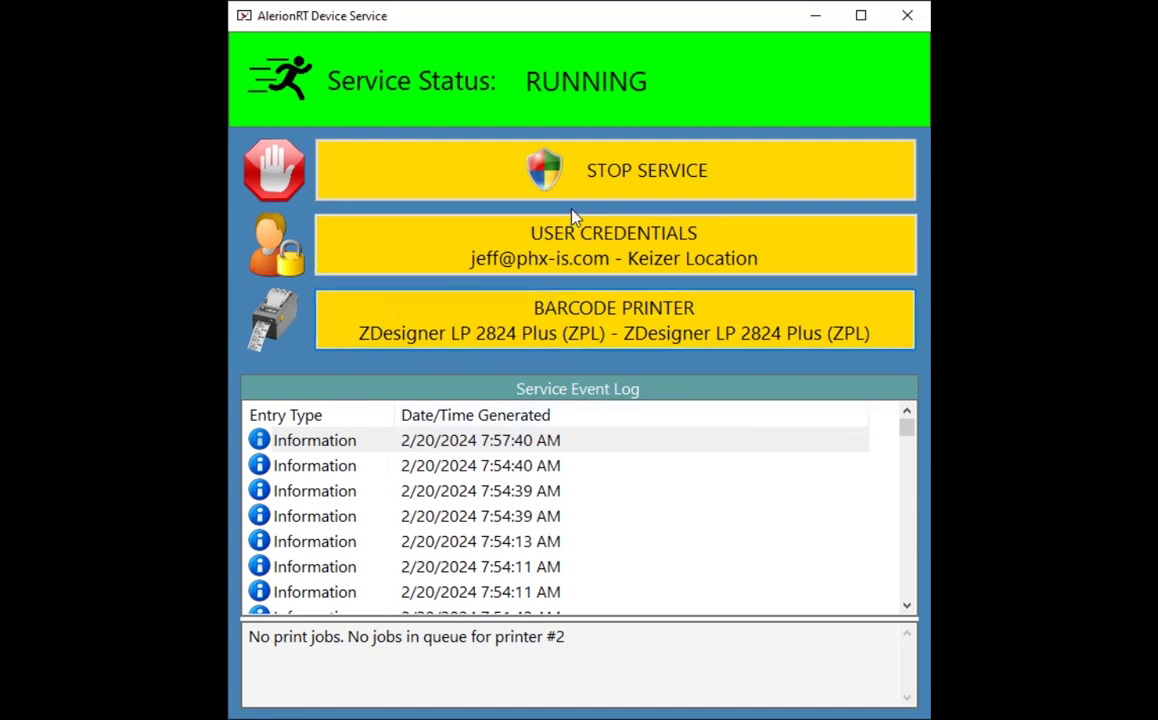
left_click(907, 16)
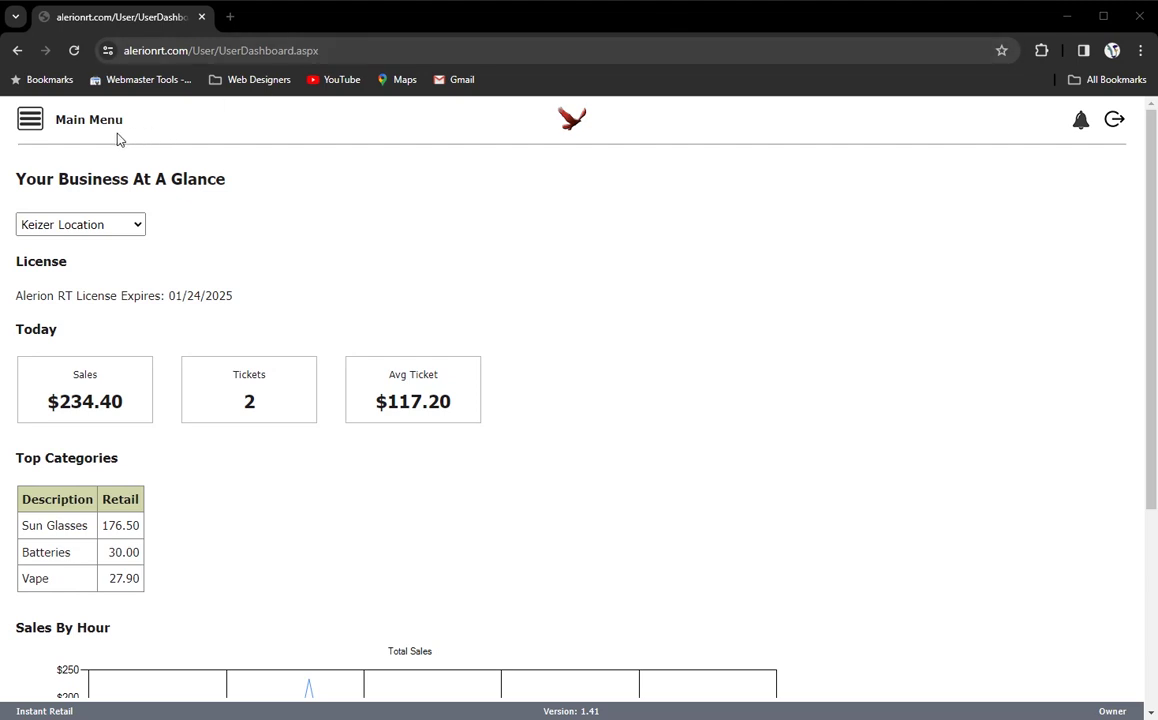
- Go to Settings > Barcode Definitions through the portal's main menu
left_click(31, 120)
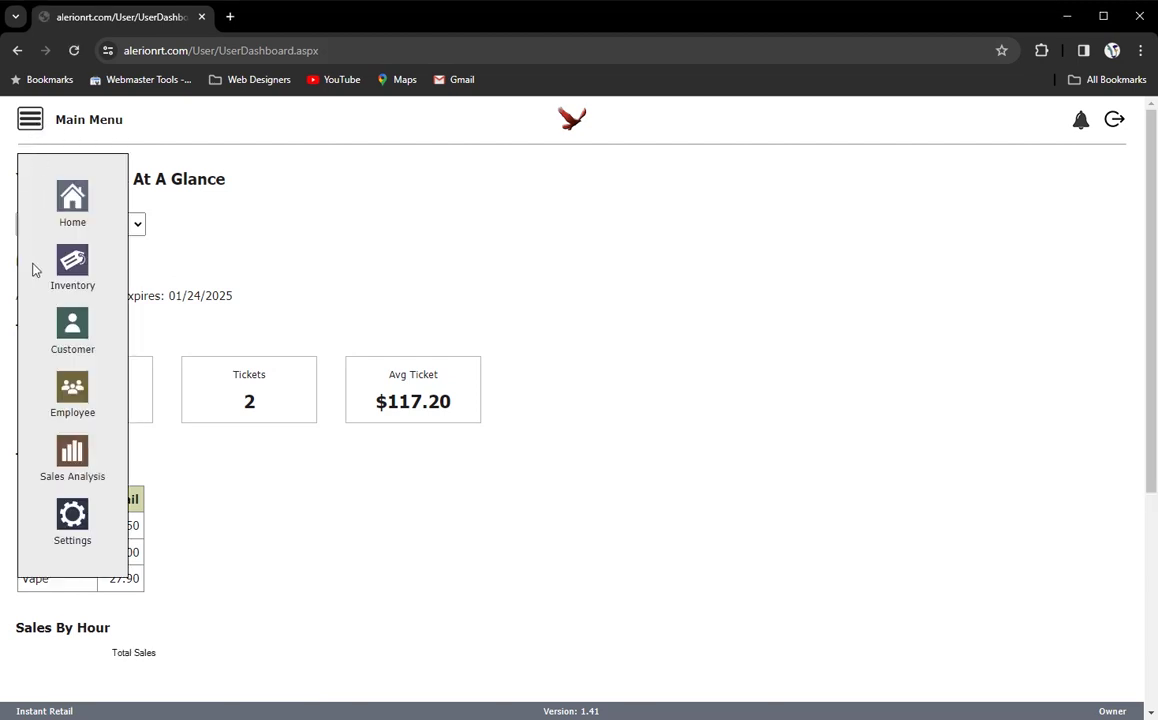
left_click(74, 512)
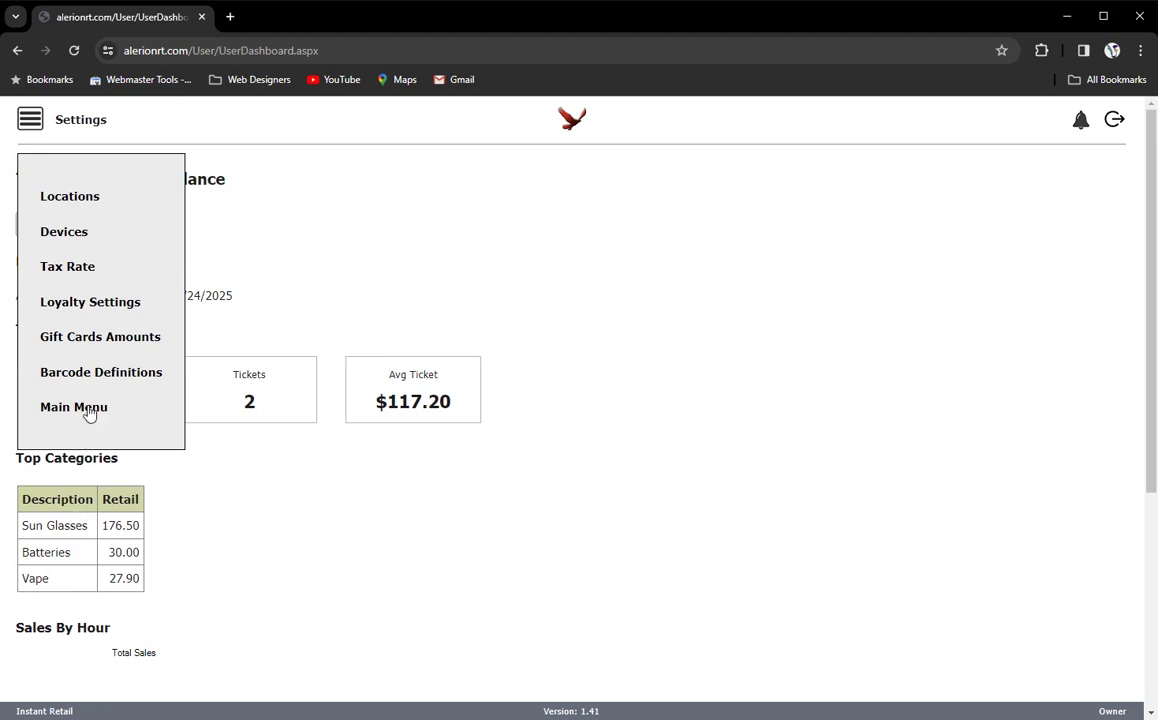
left_click(91, 376)
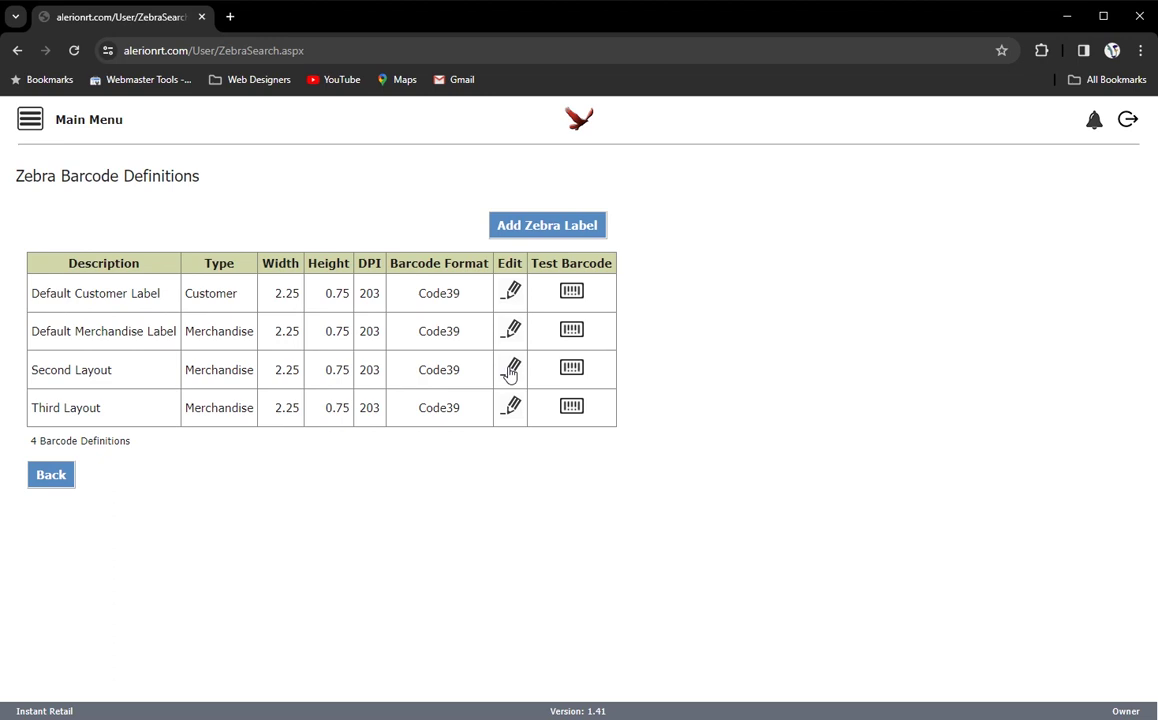
left_click(510, 370)
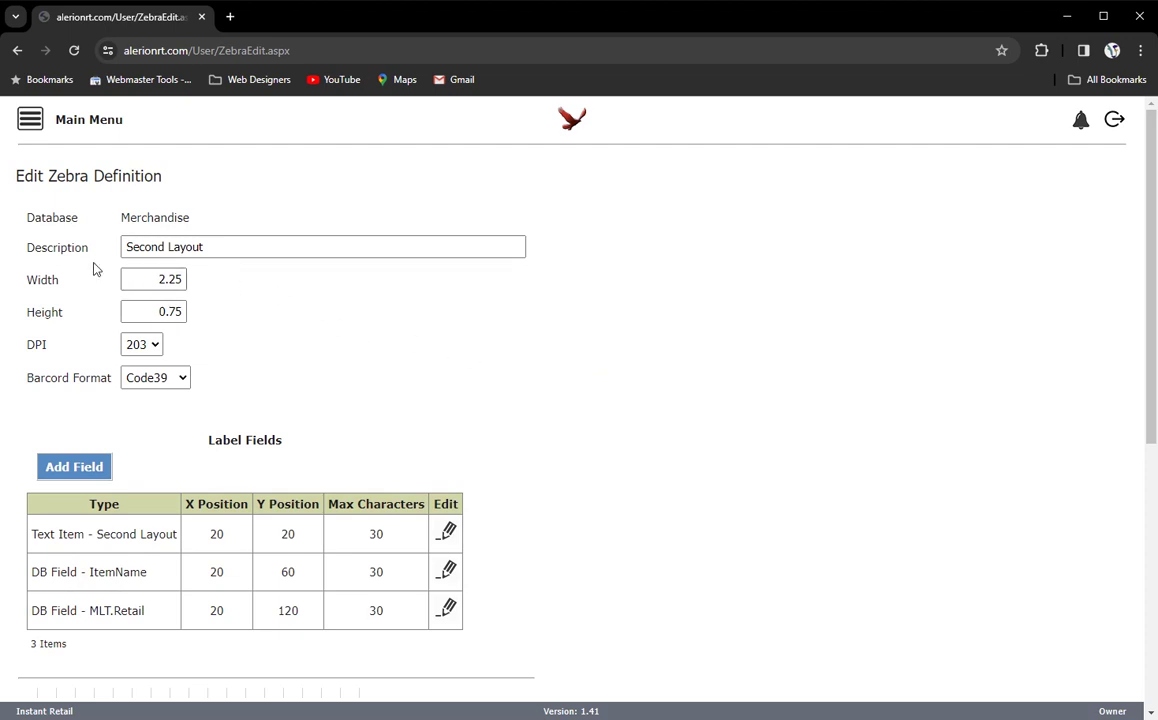
left_click(168, 250)
left_click(154, 346)
left_click(152, 349)
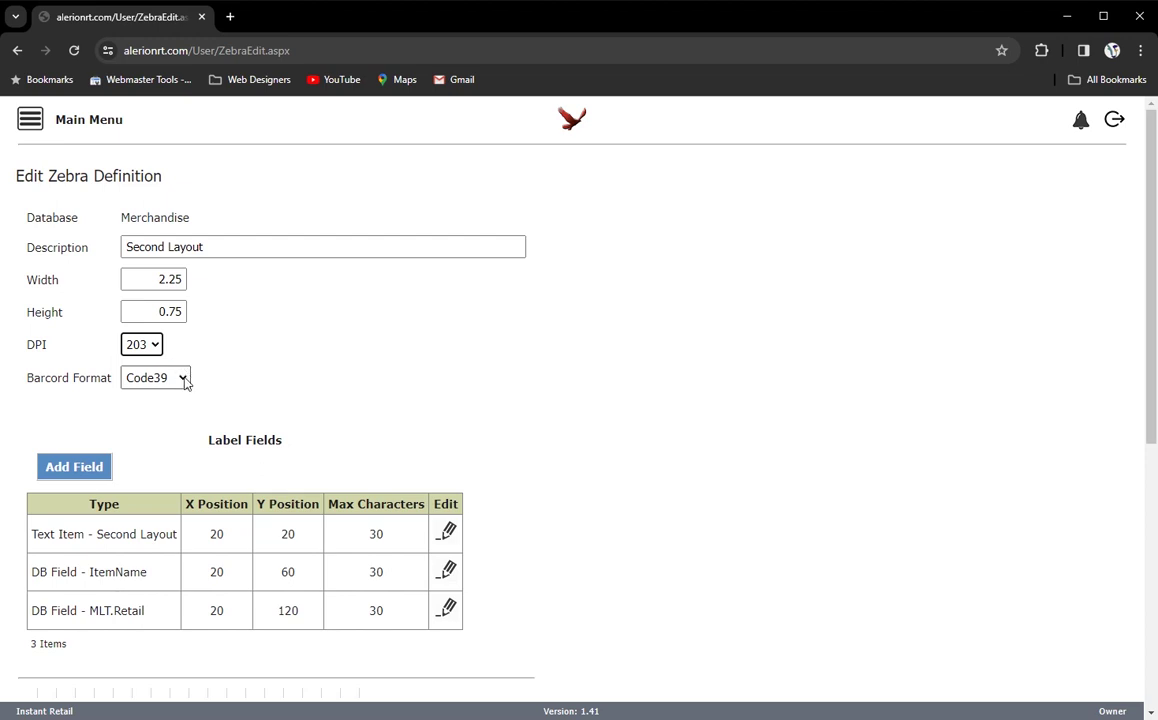
left_click(184, 379)
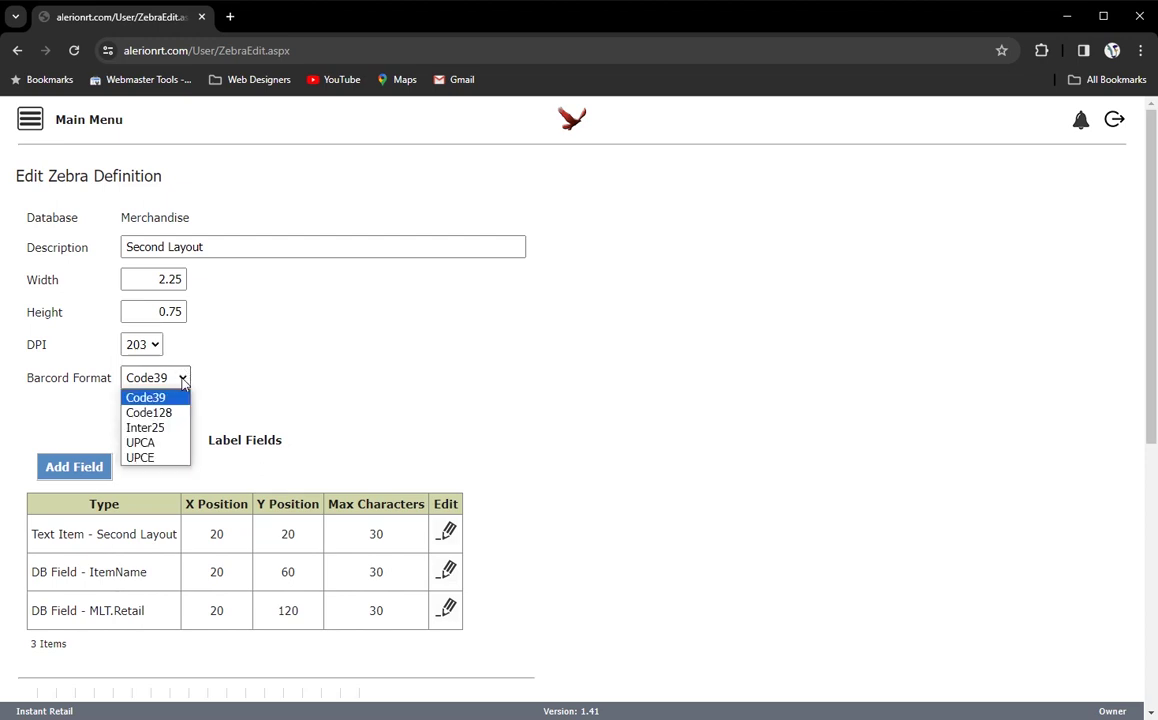
left_click(184, 379)
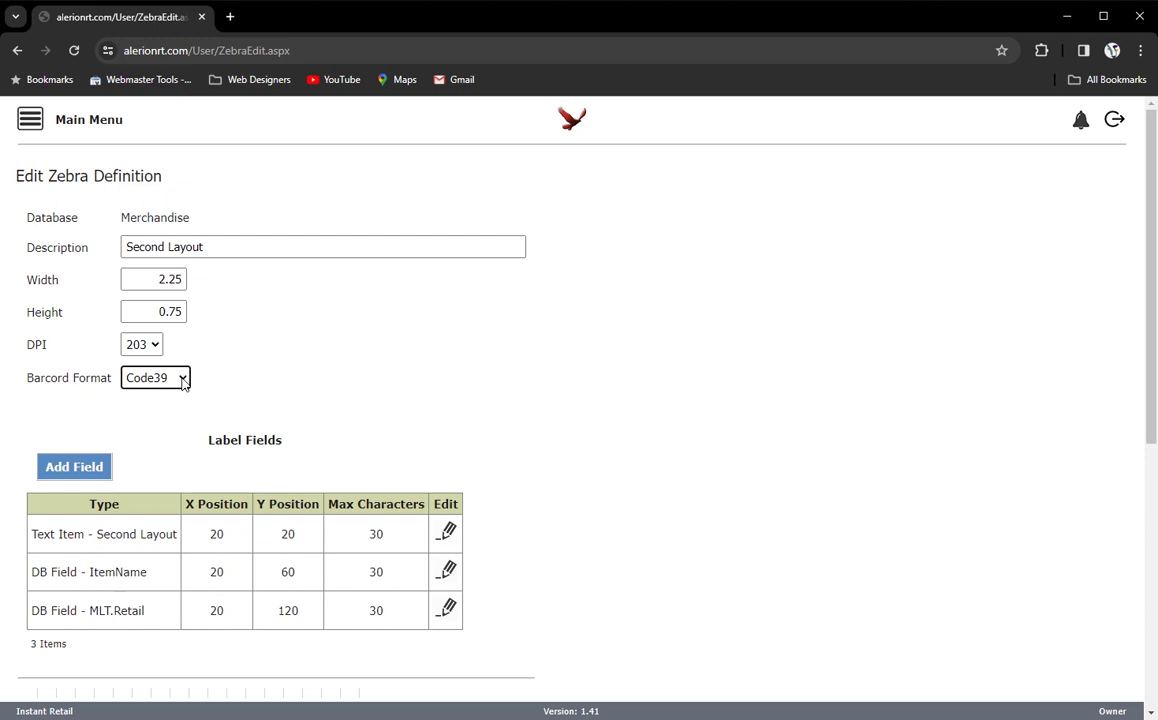
scroll(290, 385, "down", 3)
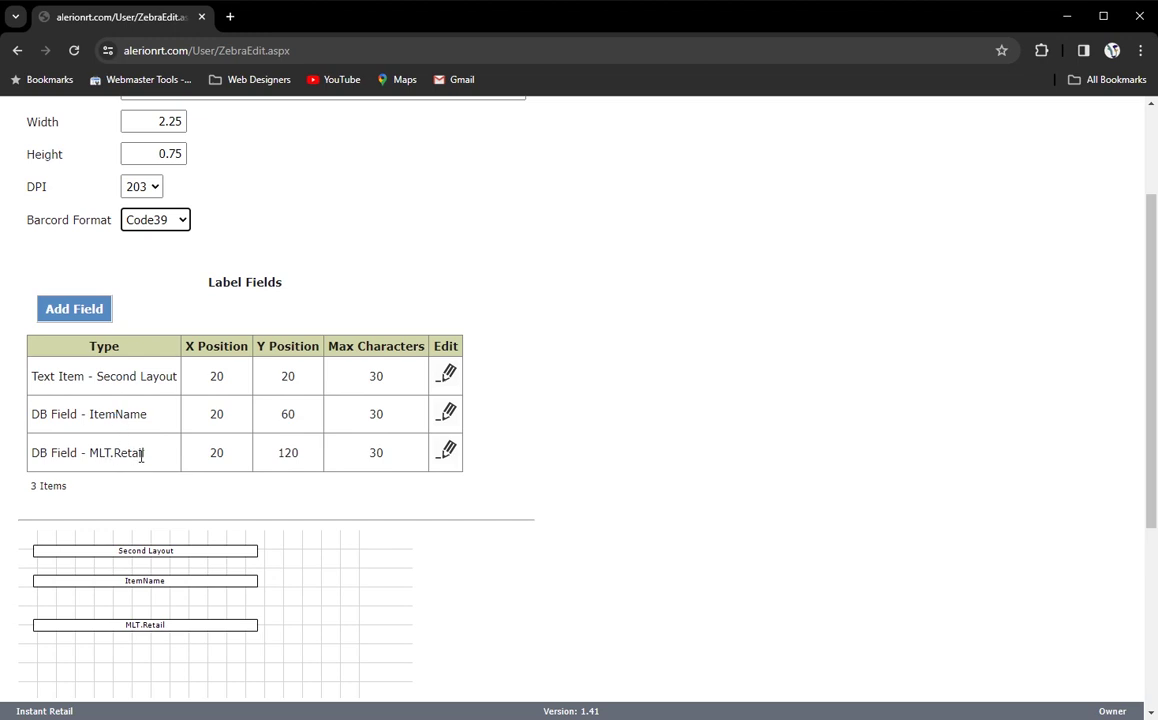
left_click(97, 314)
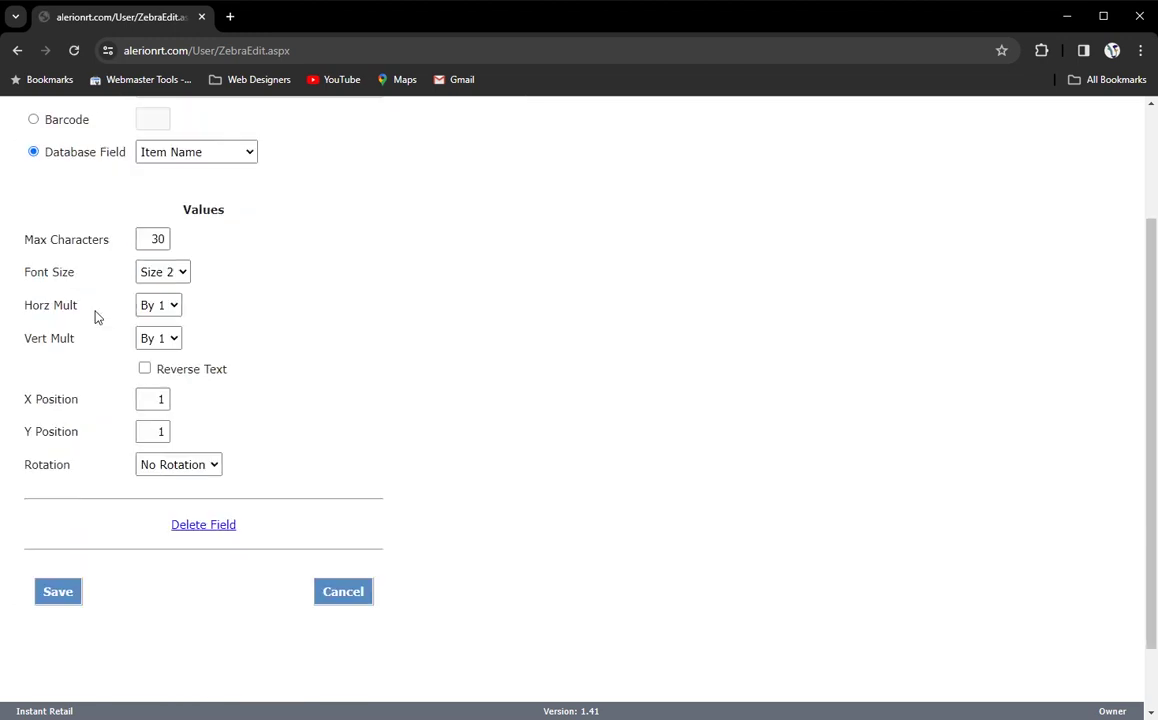
scroll(290, 315, "up", 2)
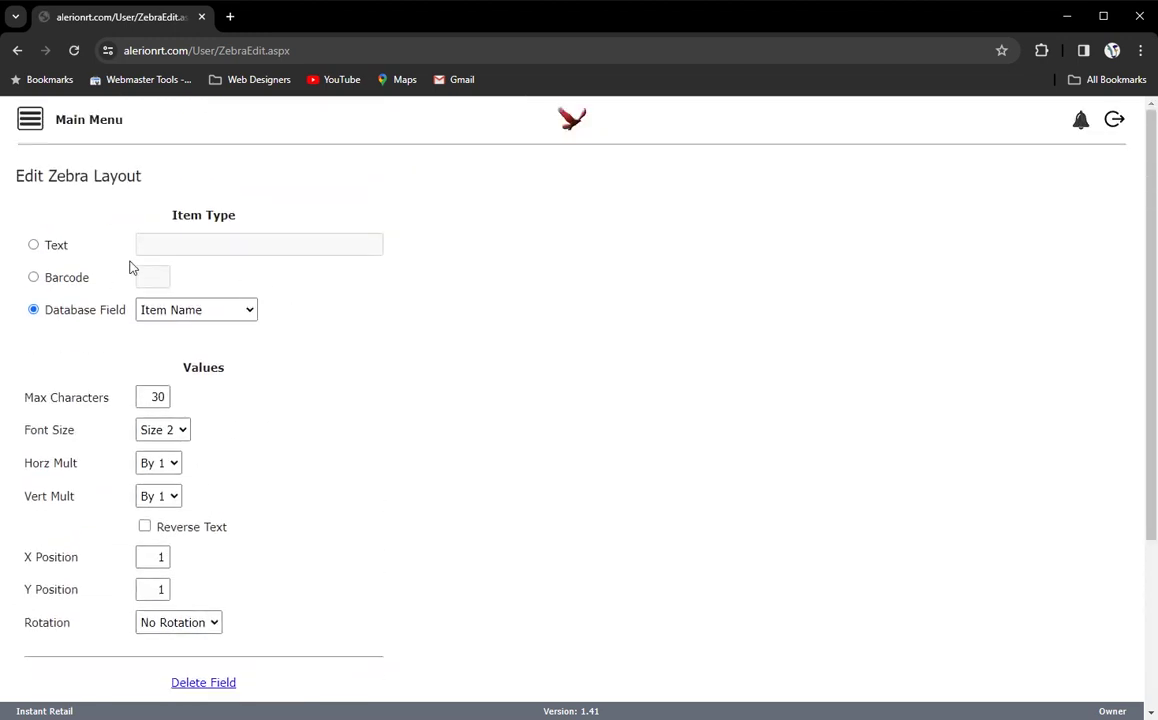
left_click(60, 247)
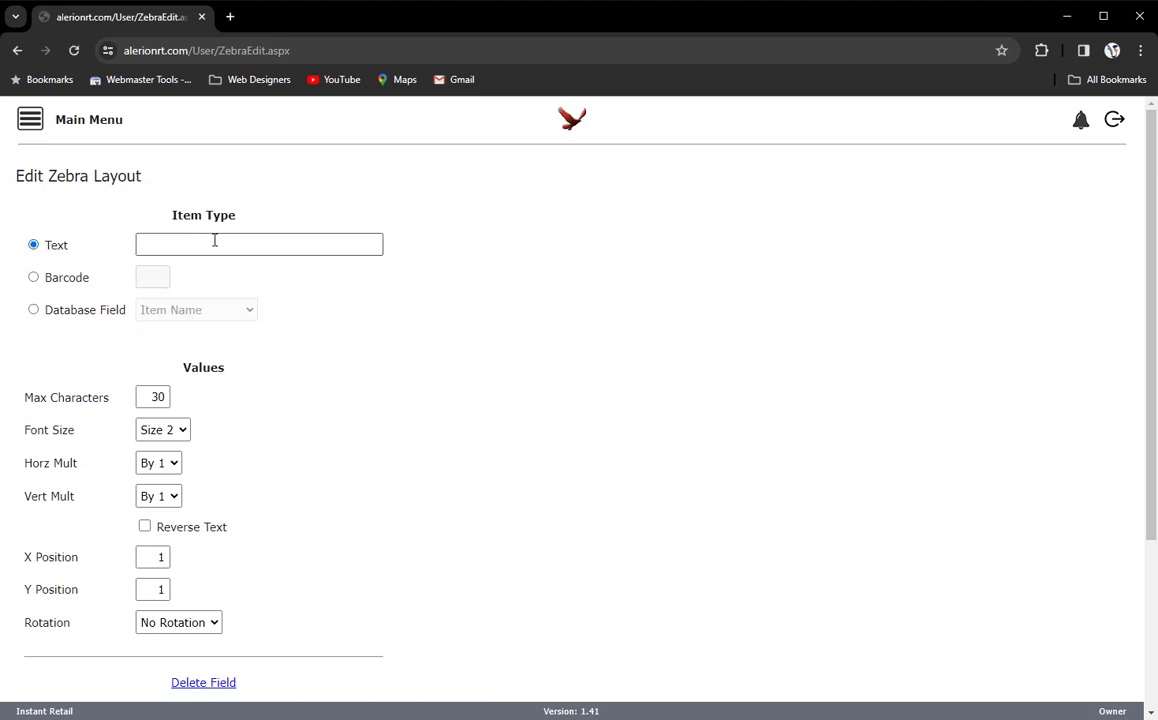
left_click(58, 281)
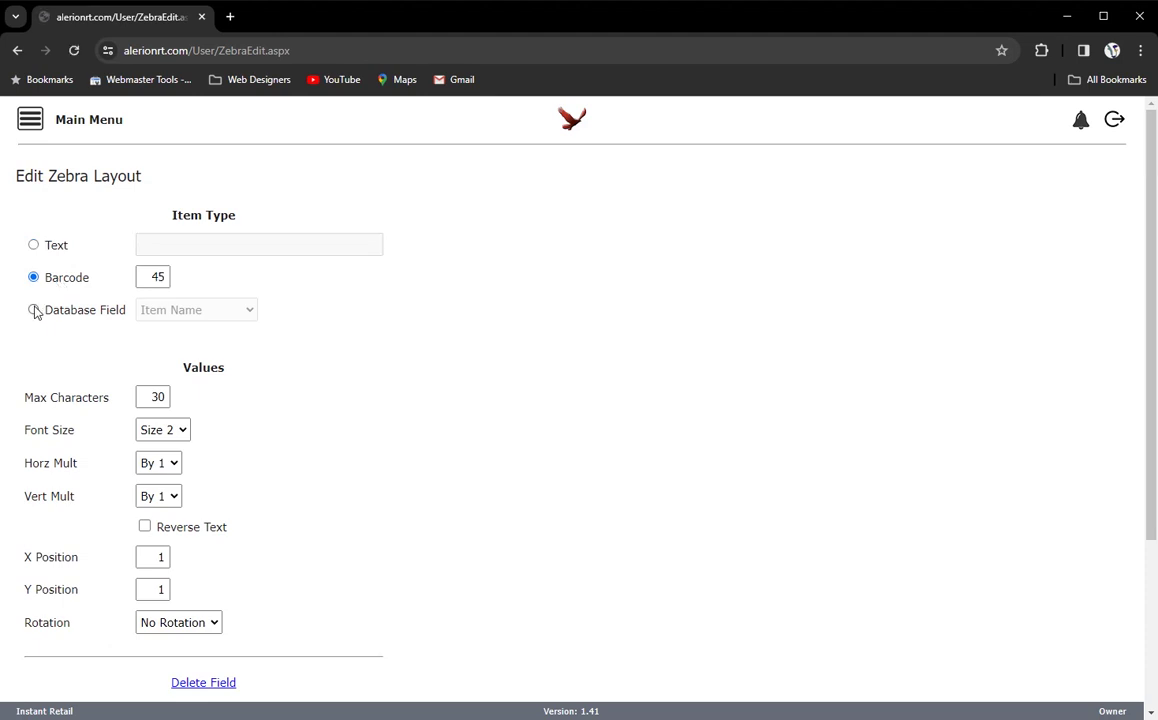
left_click(34, 309)
left_click(220, 313)
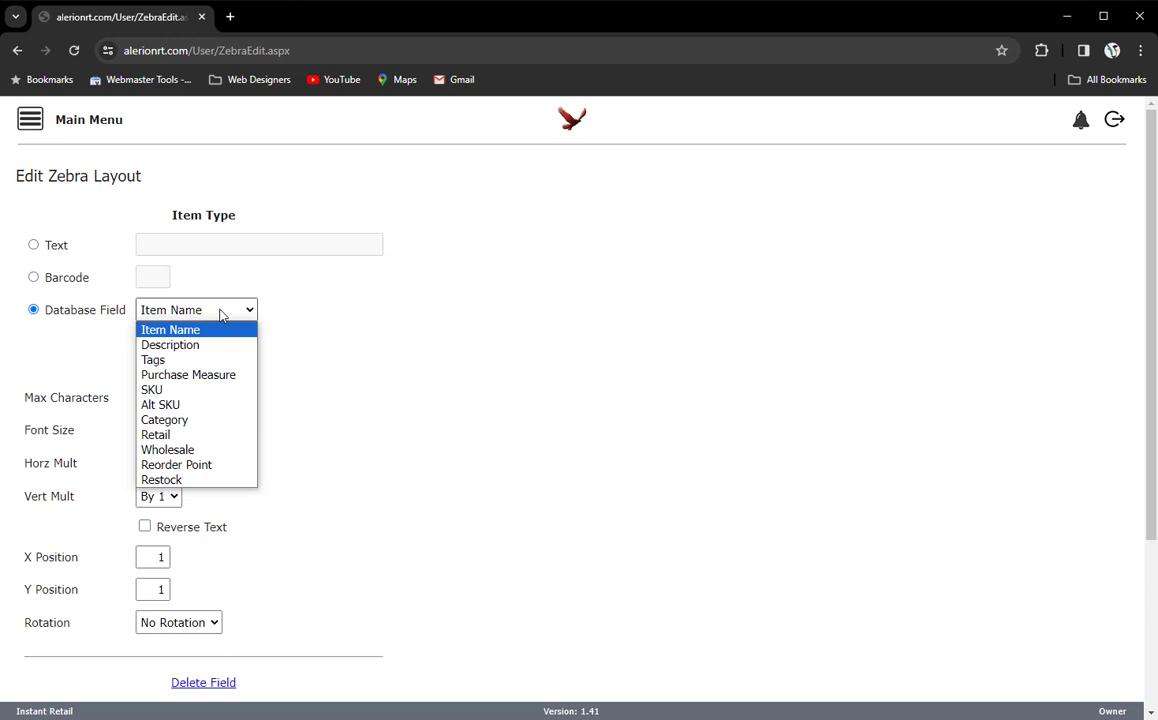
left_click(385, 346)
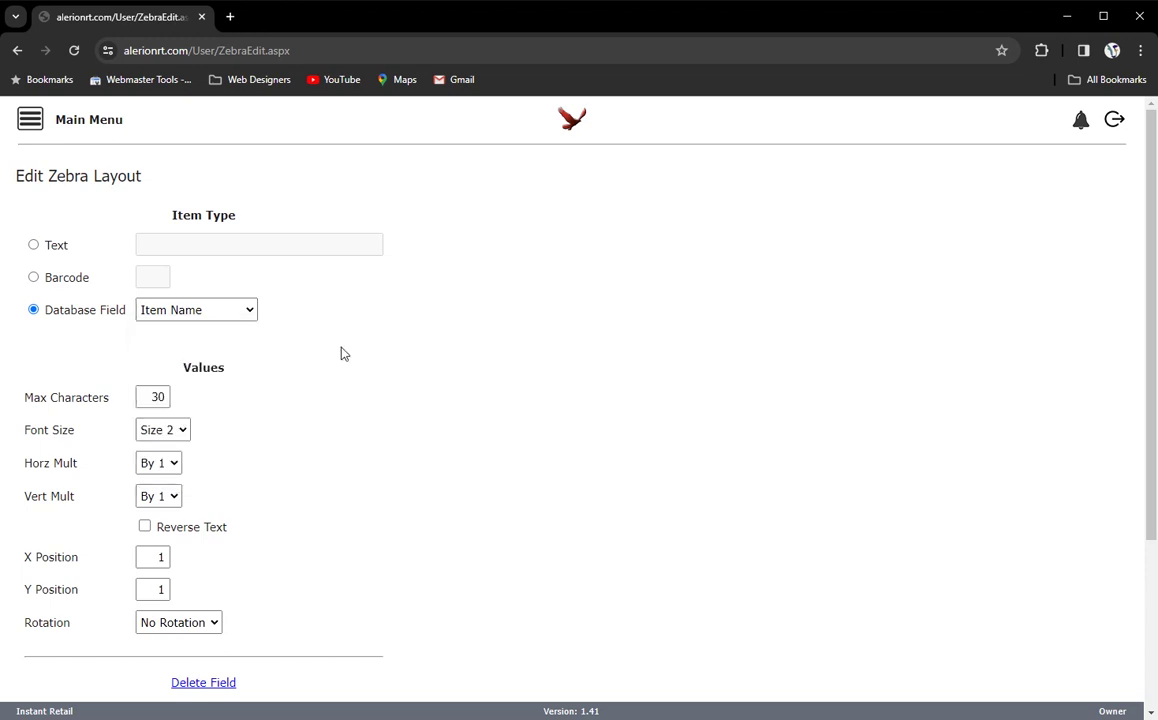
scroll(288, 355, "down", 1)
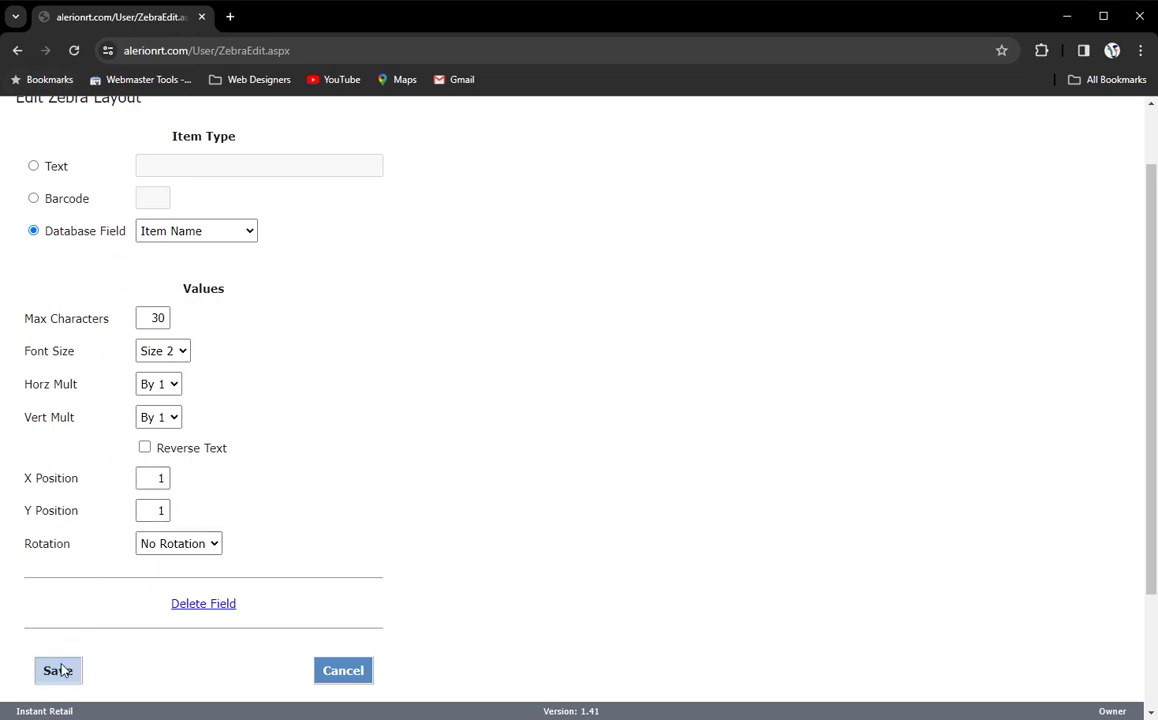
left_click(355, 682)
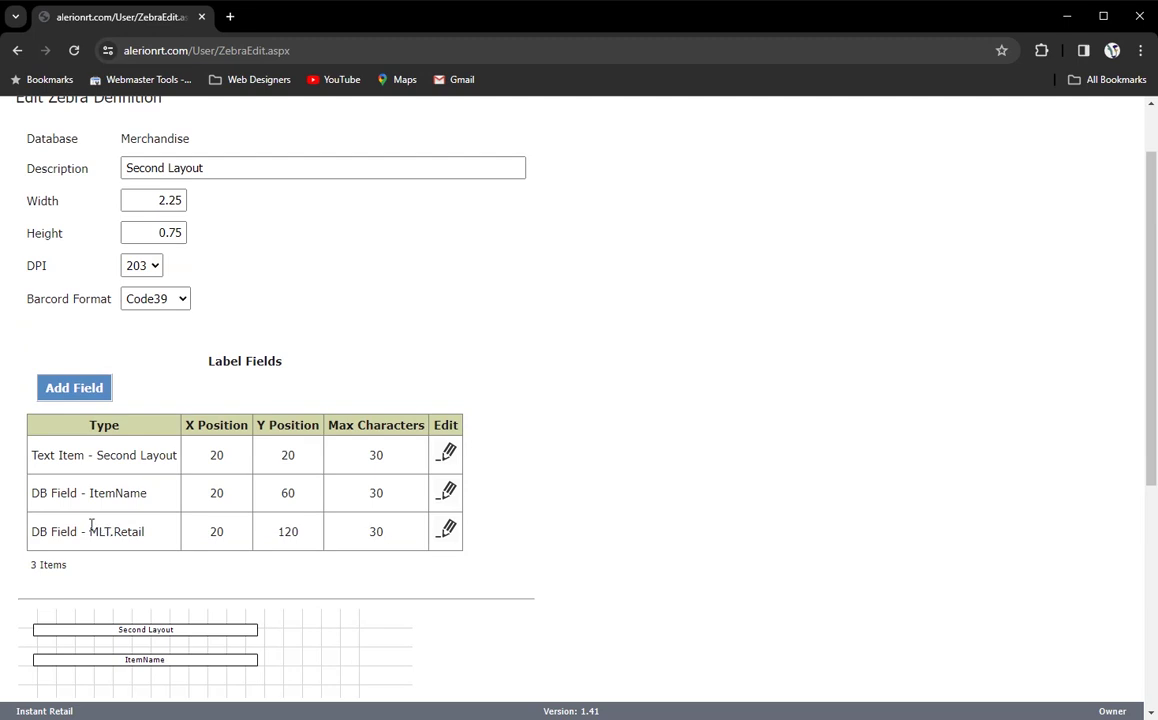
left_click(448, 531)
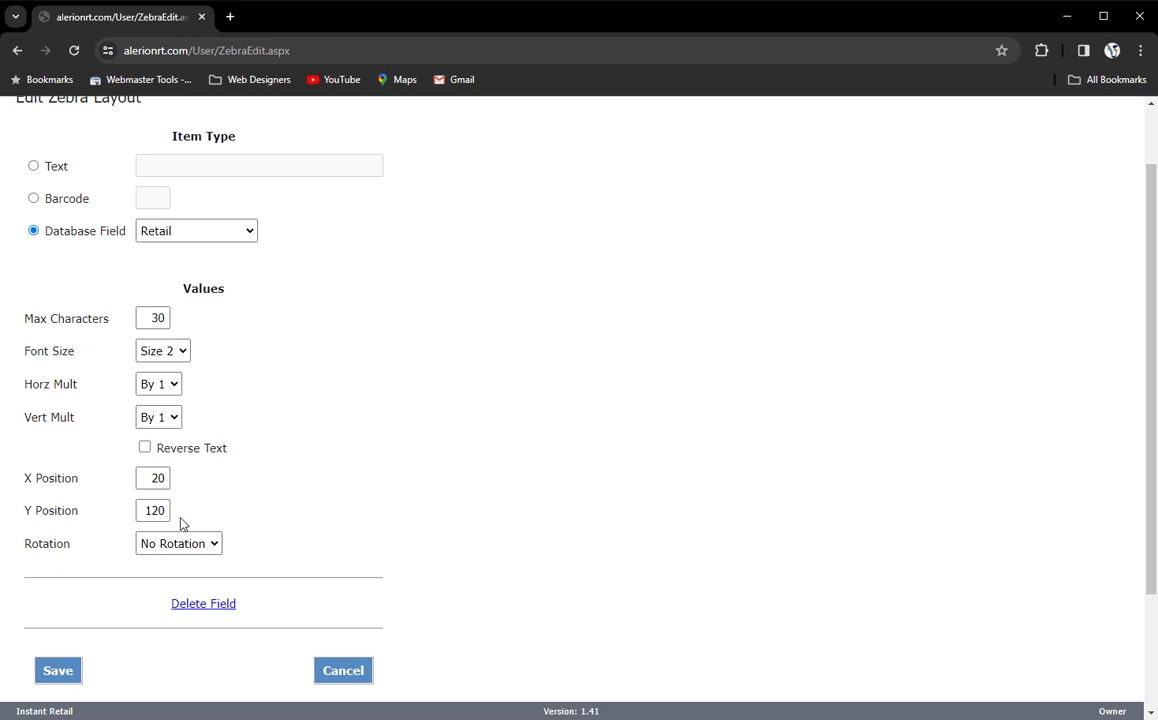
scroll(182, 522, "down", 1)
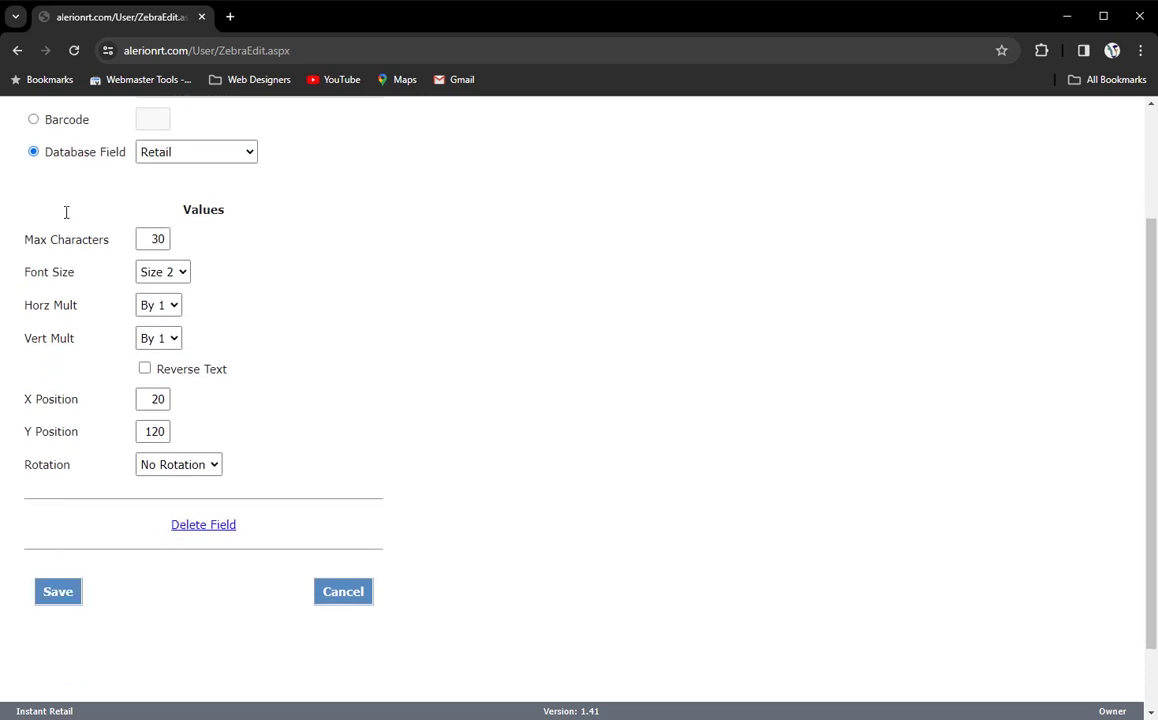
scroll(277, 290, "up", 2)
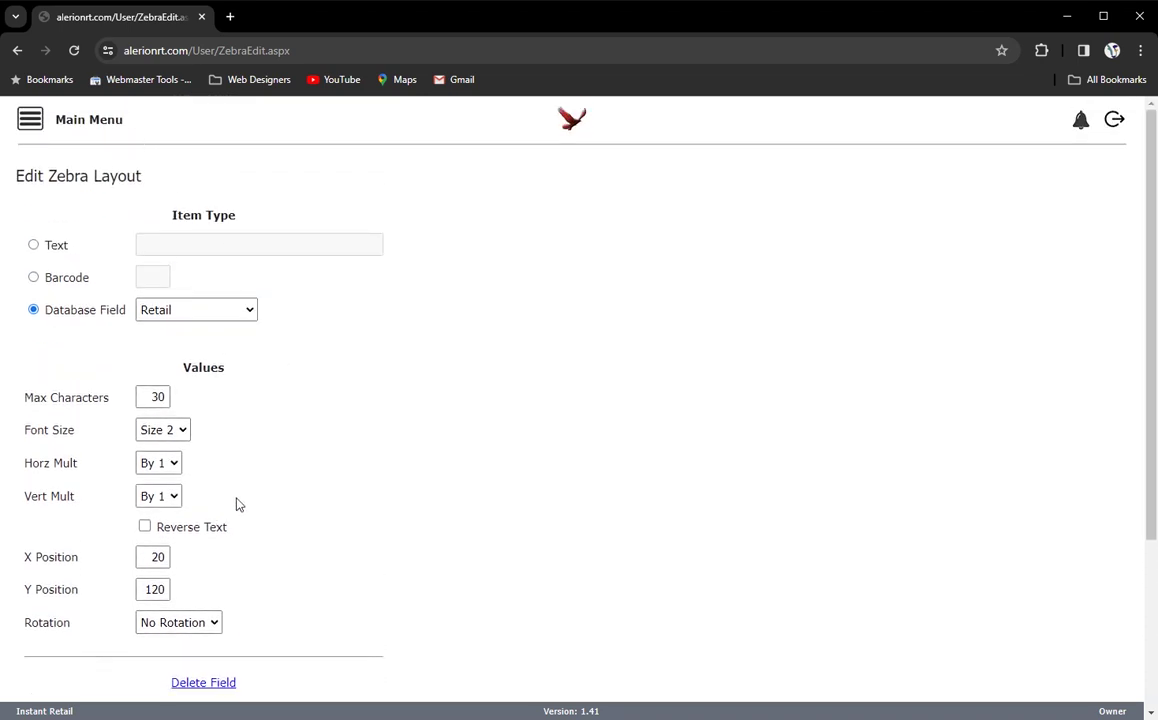
scroll(225, 505, "down", 1)
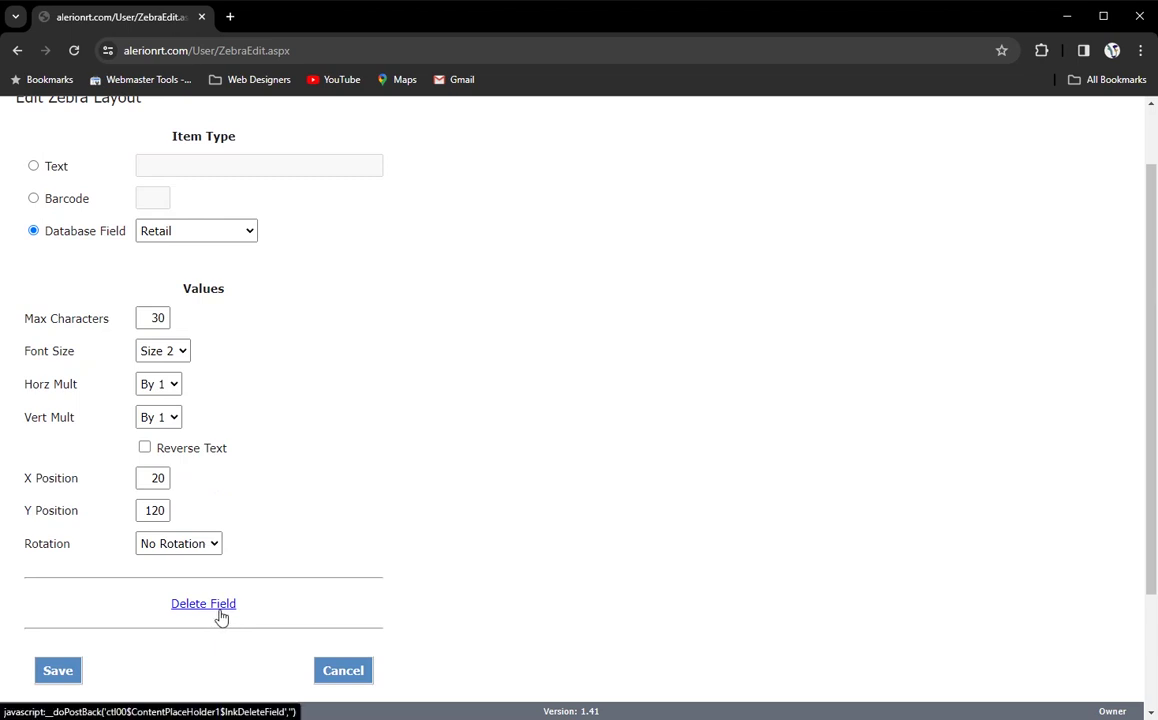
left_click(62, 678)
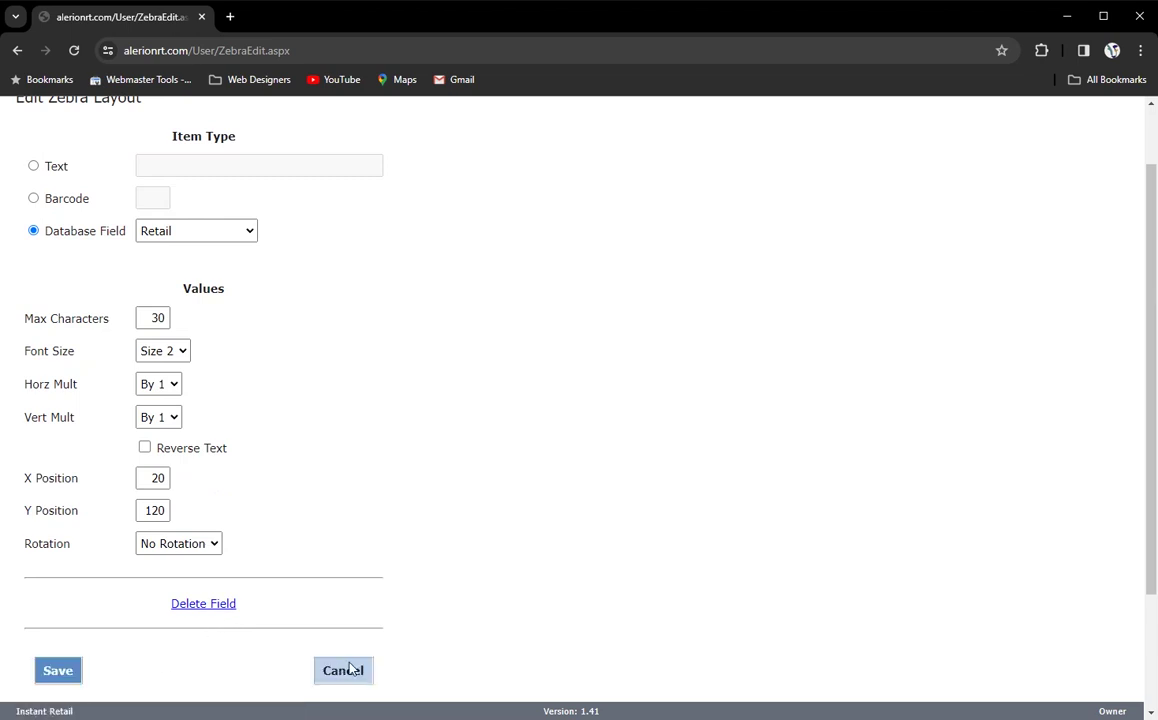
scroll(400, 605, "down", 3)
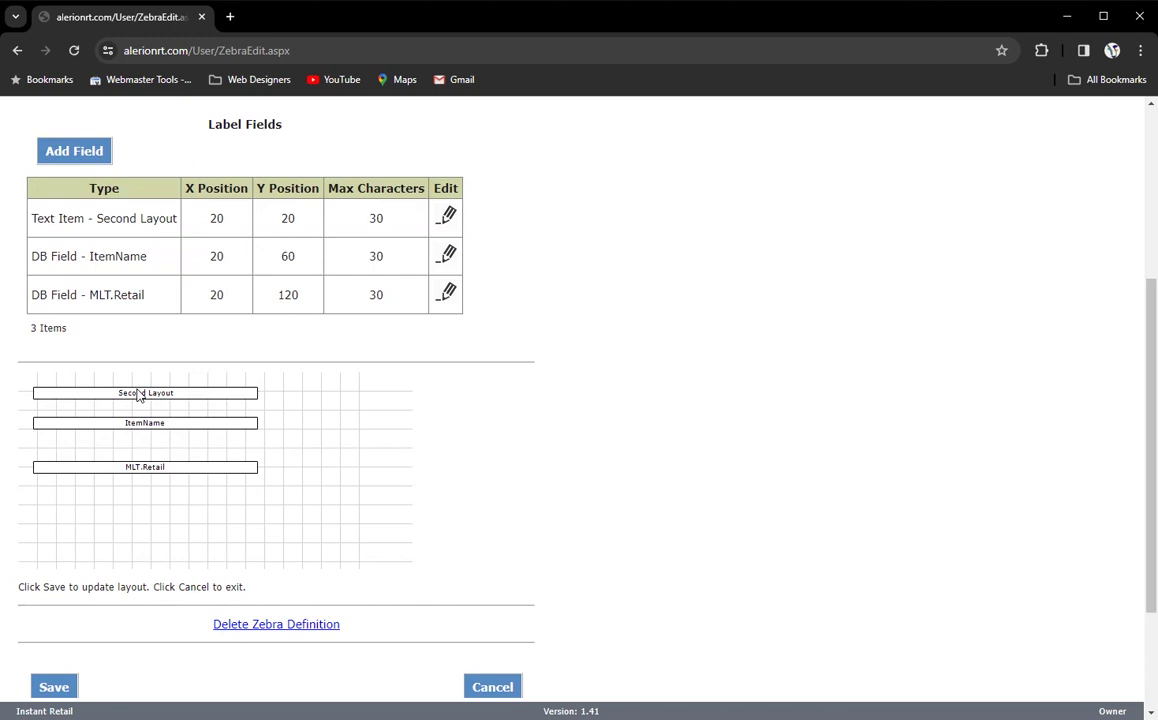
scroll(140, 398, "down", 1)
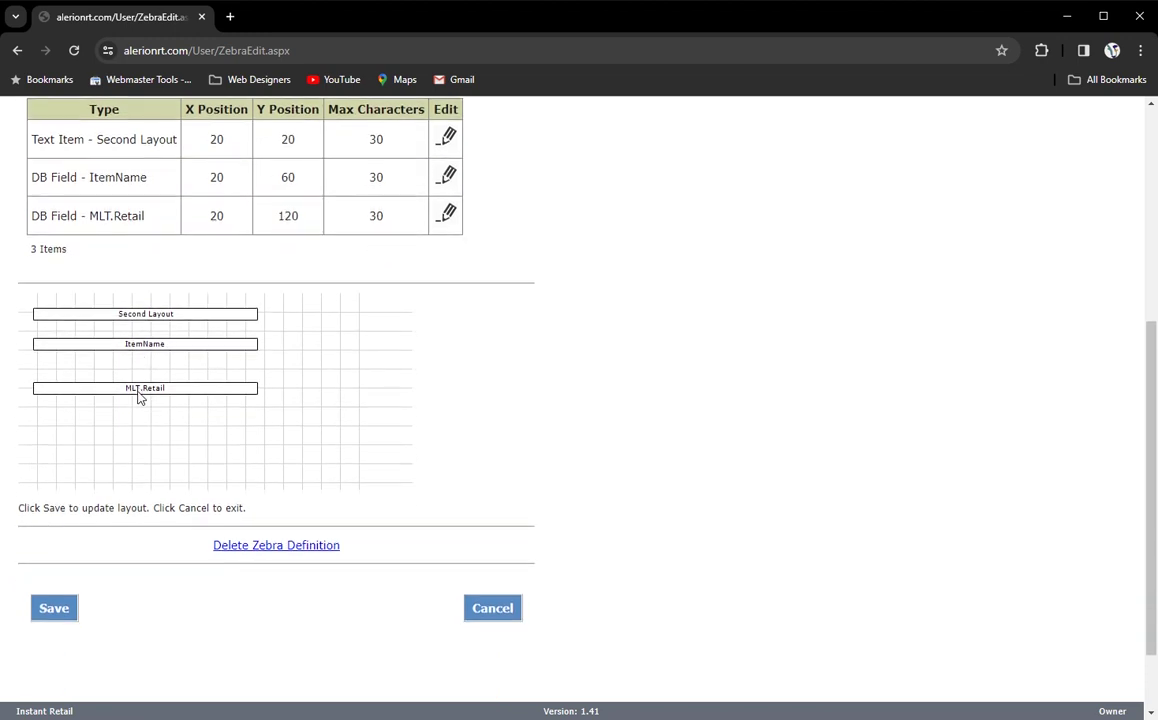
scroll(140, 398, "up", 2)
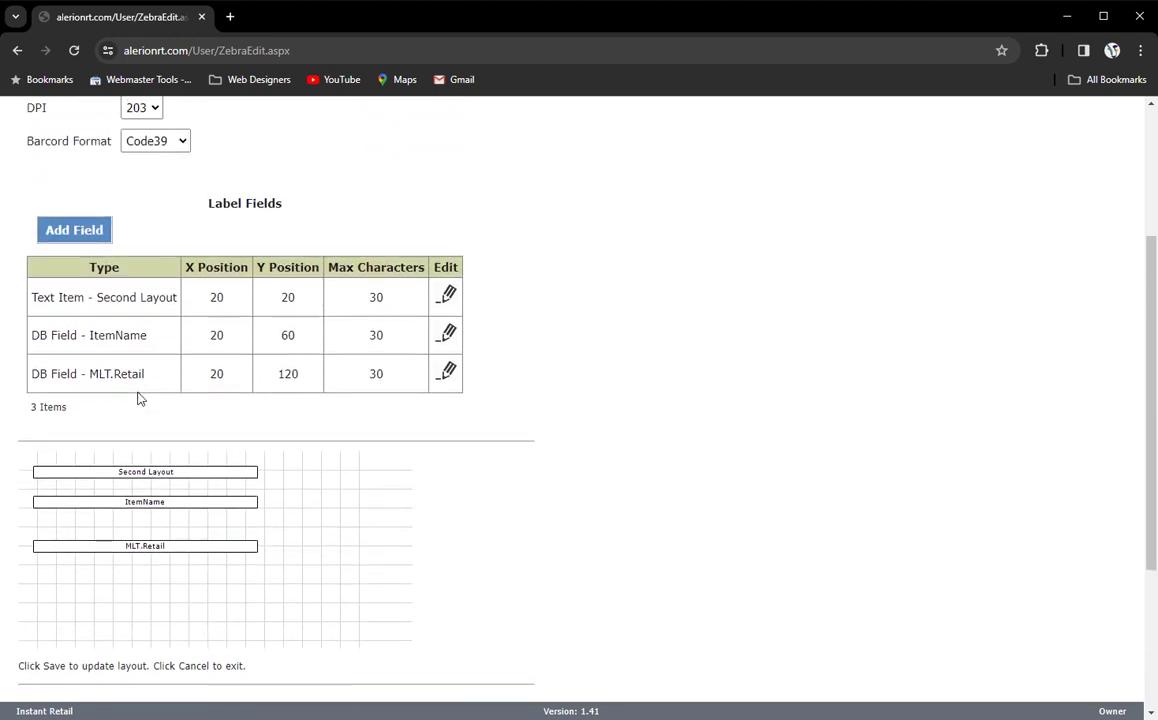
scroll(140, 398, "down", 1)
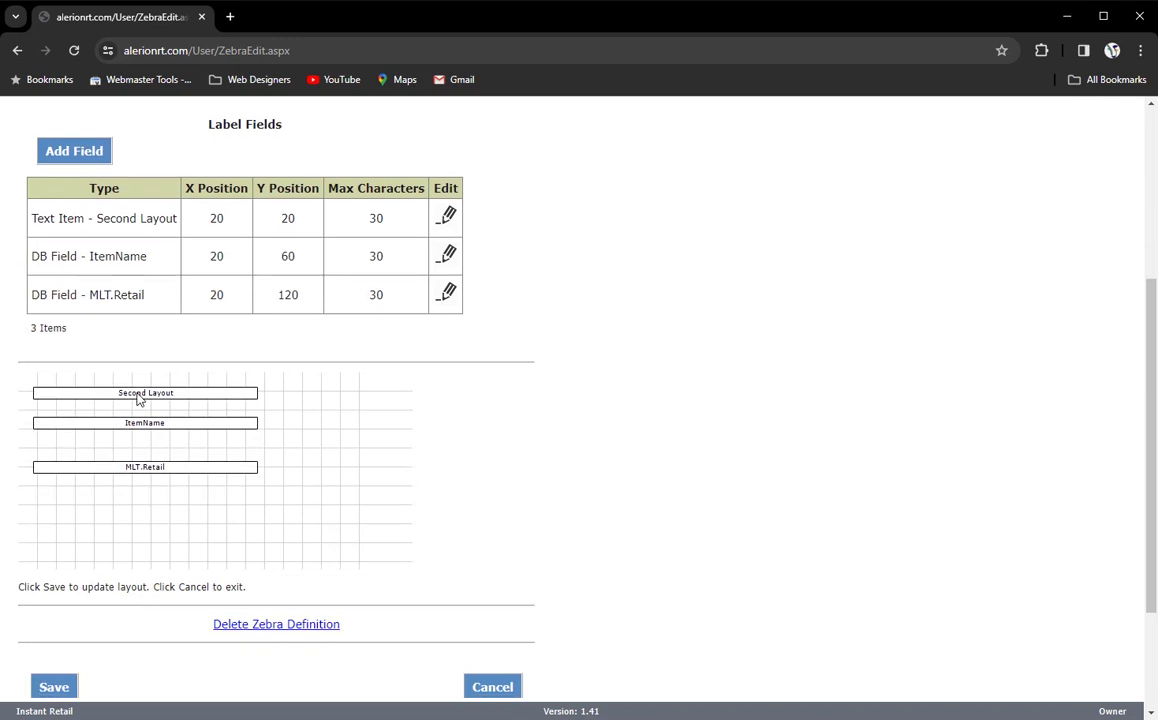
scroll(140, 398, "down", 1)
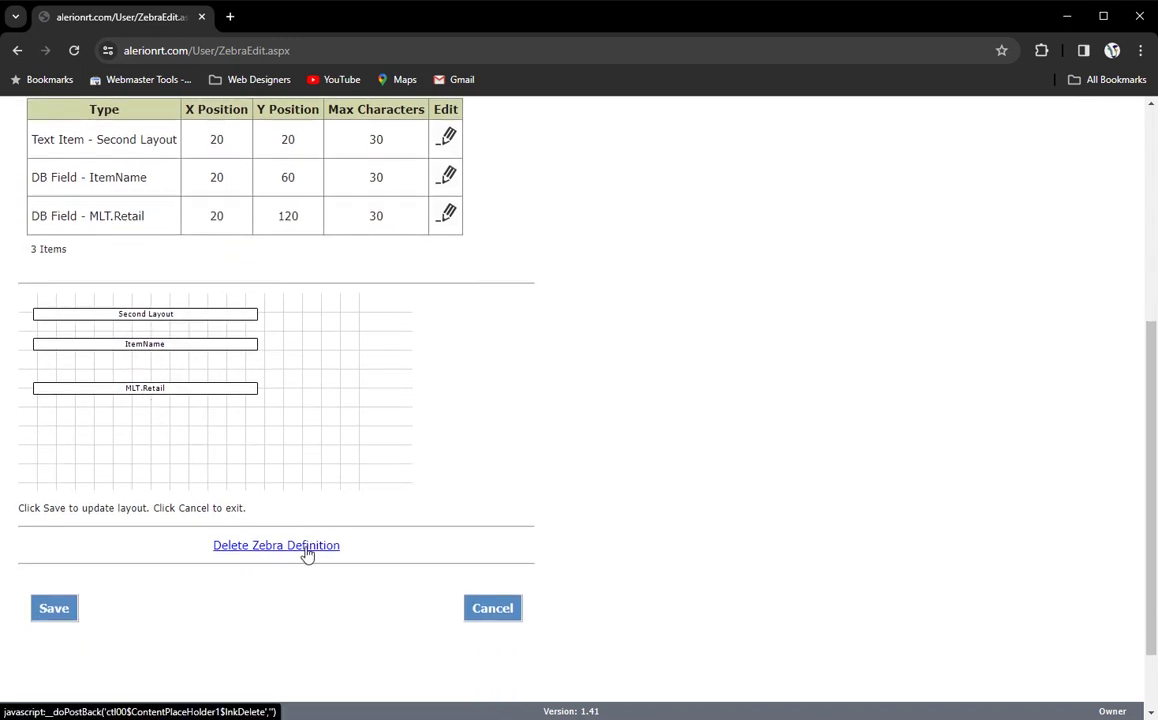
- Start deleting the Second Layout definition, cancel the confirmation, and return to the Zebra definitions list
left_click(307, 548)
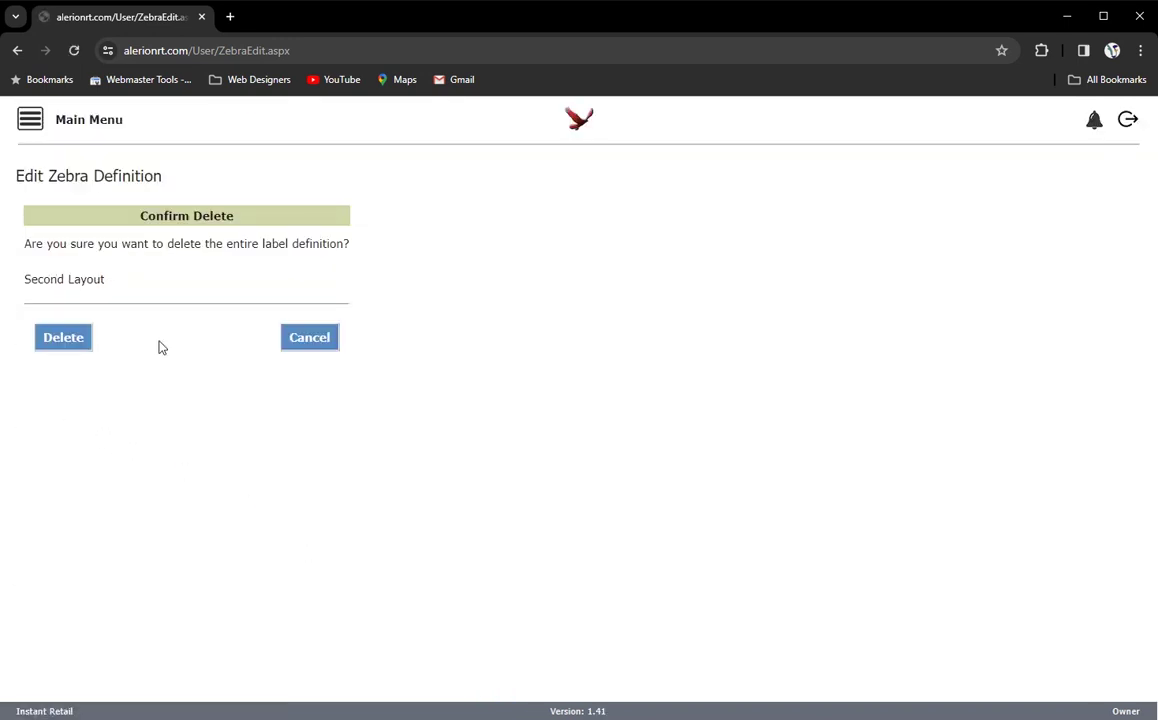
left_click(305, 340)
scroll(440, 421, "down", 3)
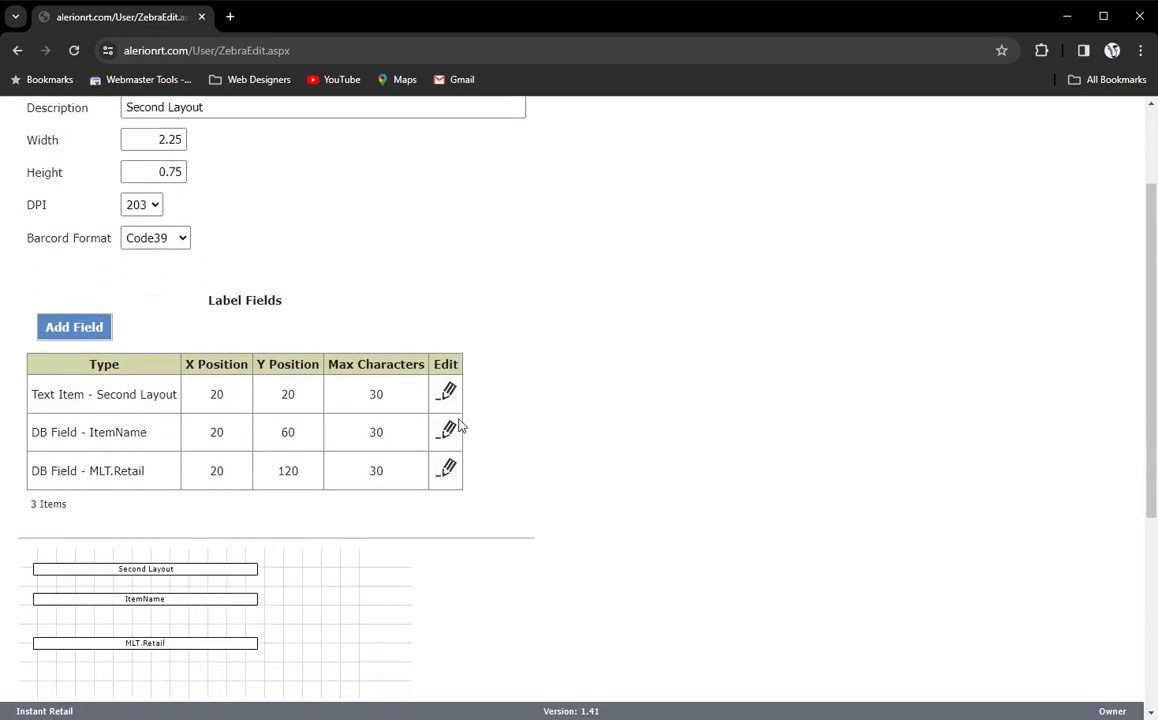
scroll(227, 186, "down", 2)
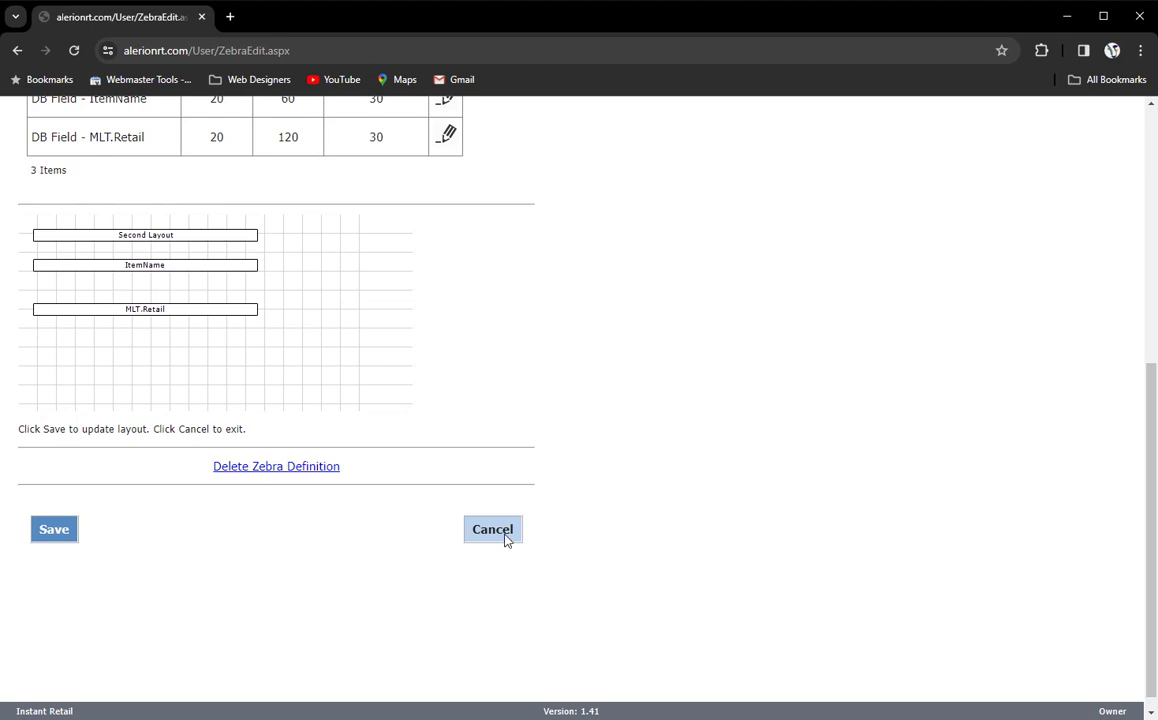
left_click(503, 538)
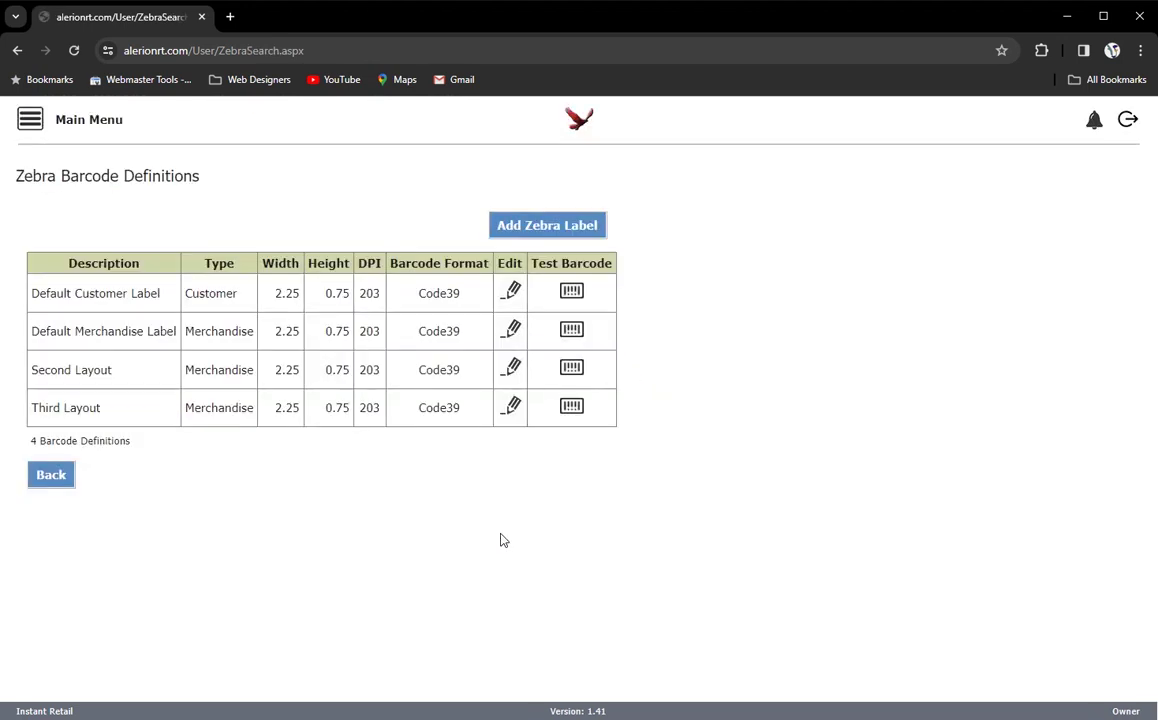